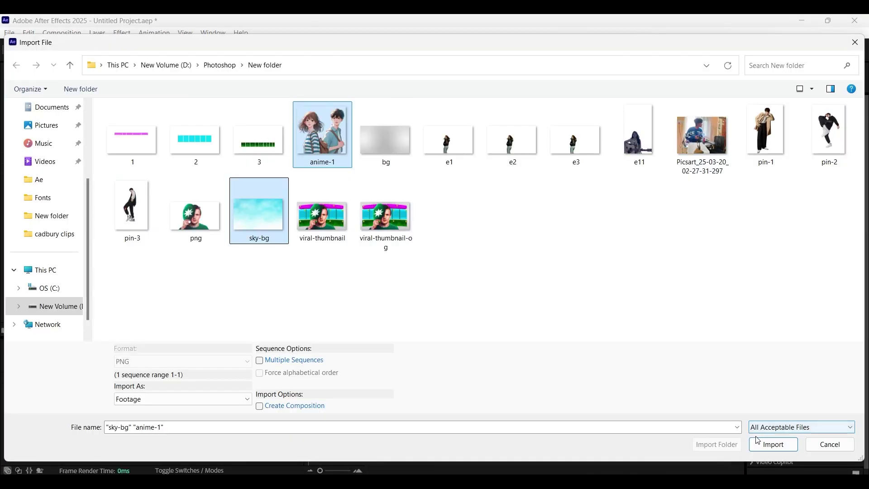
# - Import the sky-bg and anime-1 images, and place sky-bg.png in Comp 1 scaled to 193% to fill the frame
pyautogui.click(769, 443)
pyautogui.moveTo(35, 171); pyautogui.dragTo(68, 424)
pyautogui.press('s')
pyautogui.moveTo(170, 397); pyautogui.dragTo(227, 403)
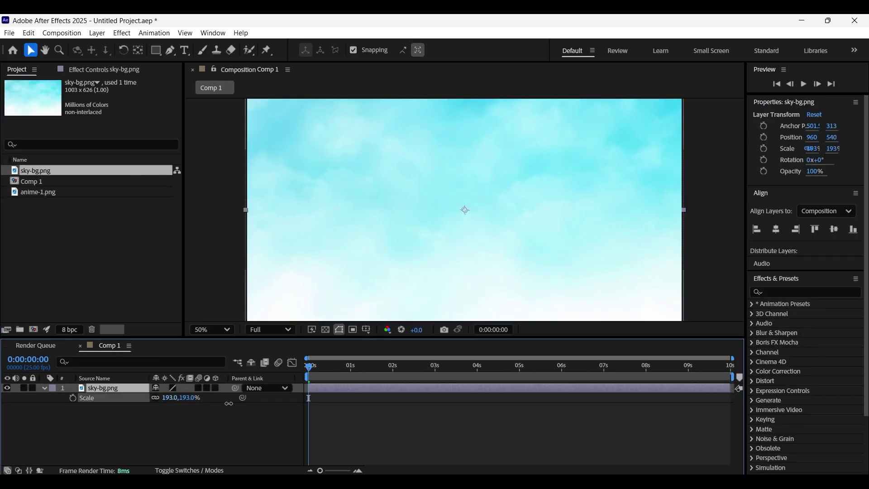
pyautogui.click(159, 439)
pyautogui.press(',')
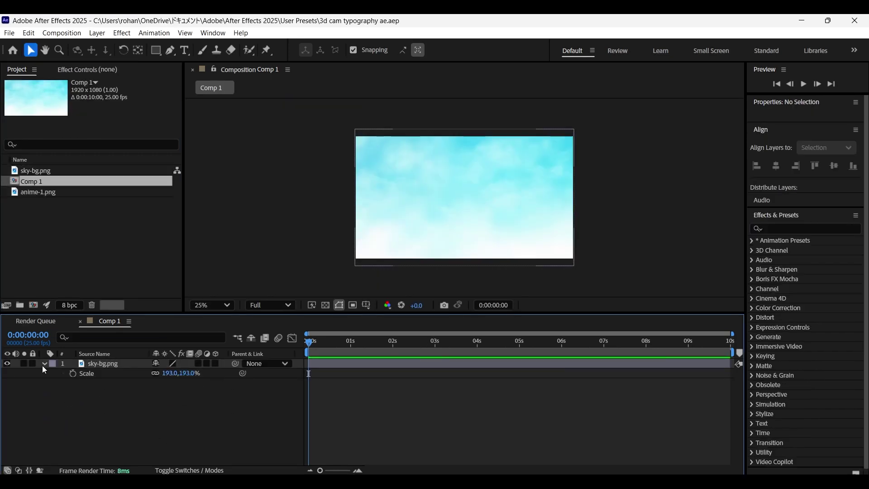
pyautogui.click(42, 365)
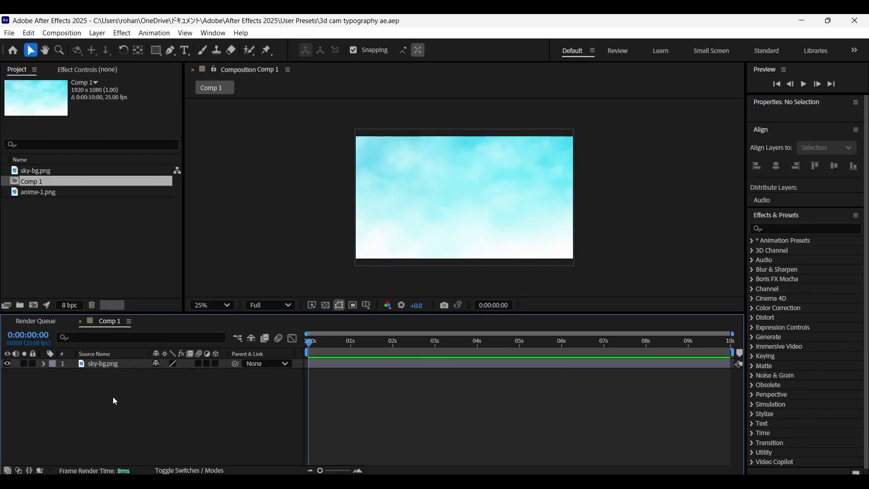
# - Add anime-1.png above the sky background as a 3D layer and scale it up slightly
pyautogui.moveTo(36, 192); pyautogui.dragTo(99, 360)
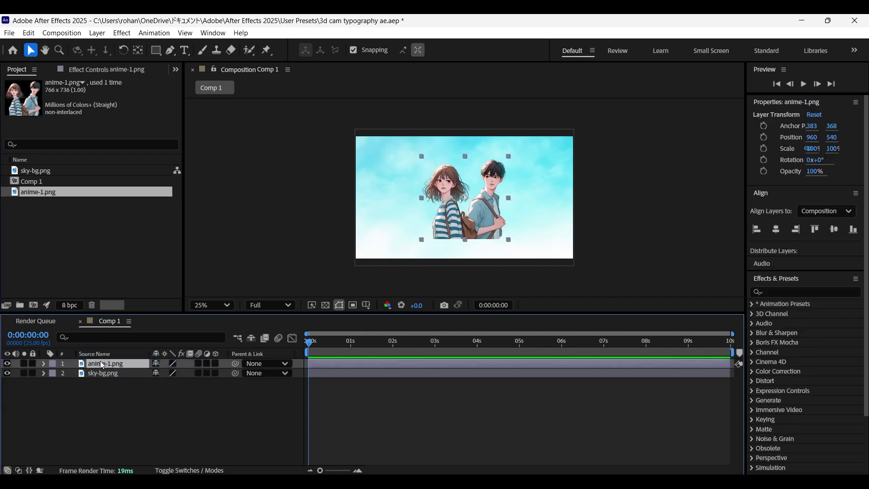
pyautogui.click(215, 367)
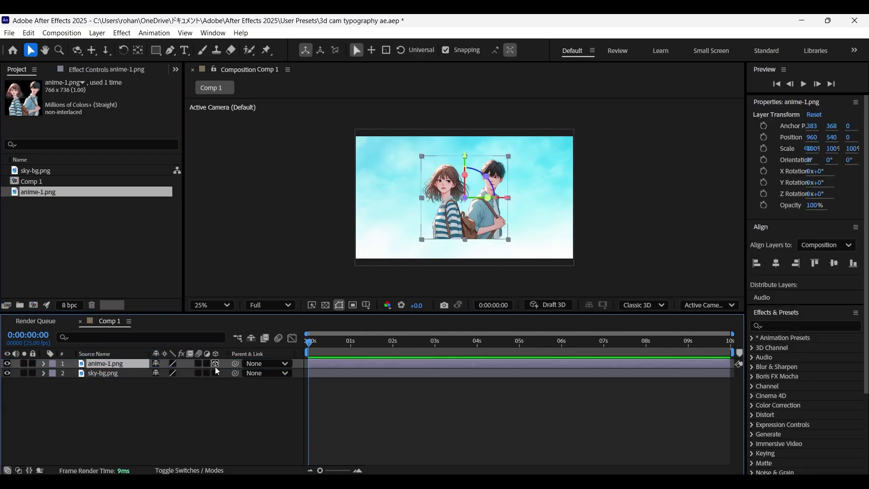
pyautogui.press('s')
pyautogui.moveTo(167, 374); pyautogui.dragTo(179, 373)
pyautogui.click(44, 364)
# - Create a text layer reading BABY and align it to the horizontal and vertical centre of the composition
pyautogui.rightClick(135, 412)
pyautogui.moveTo(217, 275)
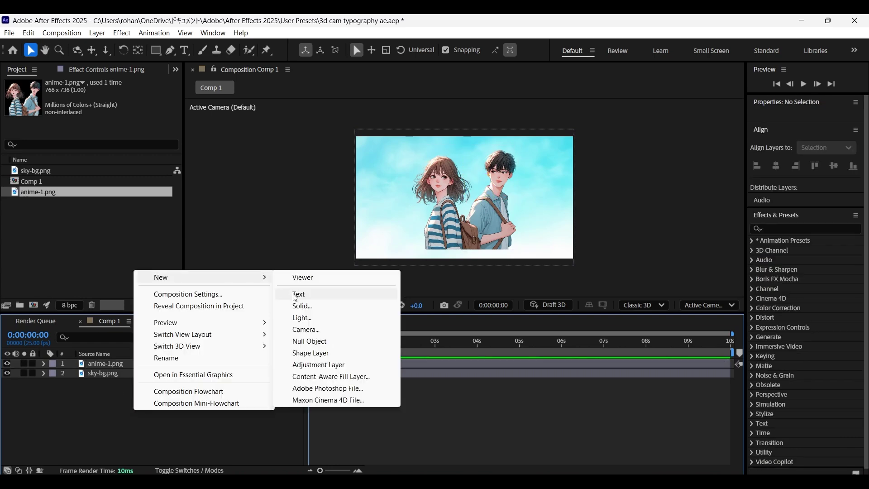
pyautogui.click(305, 291)
pyautogui.write('BABY')
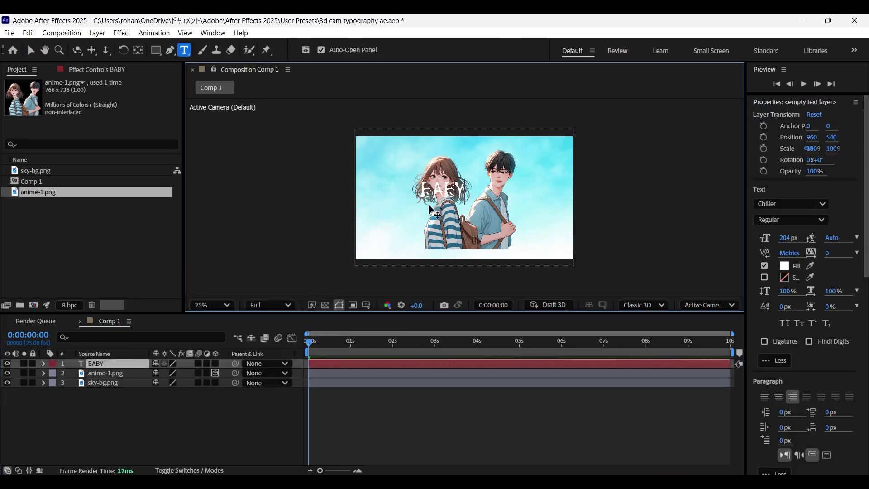
pyautogui.hotkey('ctrl', 'a')
pyautogui.scroll(-7, 815, 368)
pyautogui.click(776, 232)
pyautogui.click(834, 233)
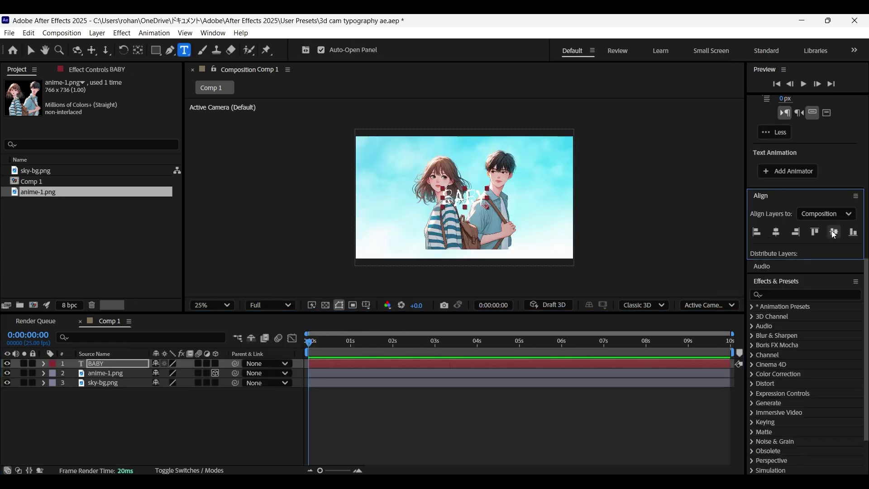
# - Centre the BABY text layer's anchor point and turn it into a 3D layer
pyautogui.click(136, 51)
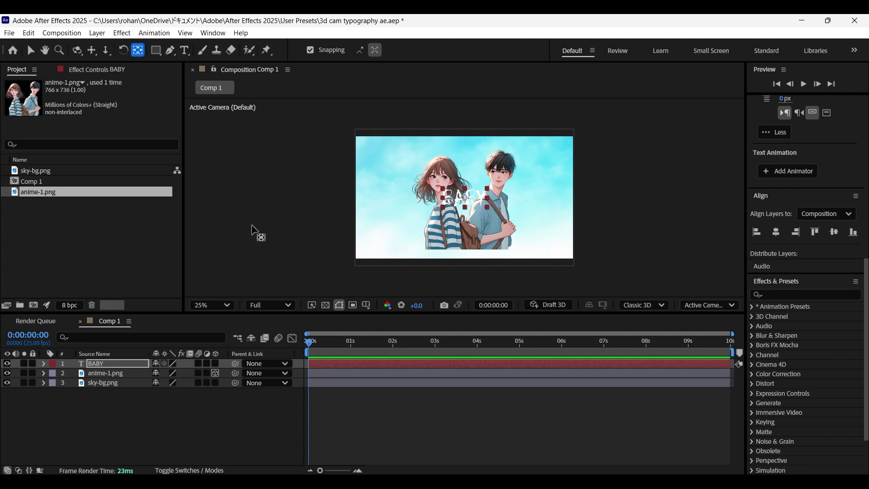
pyautogui.press('v')
pyautogui.click(104, 357)
pyautogui.click(215, 365)
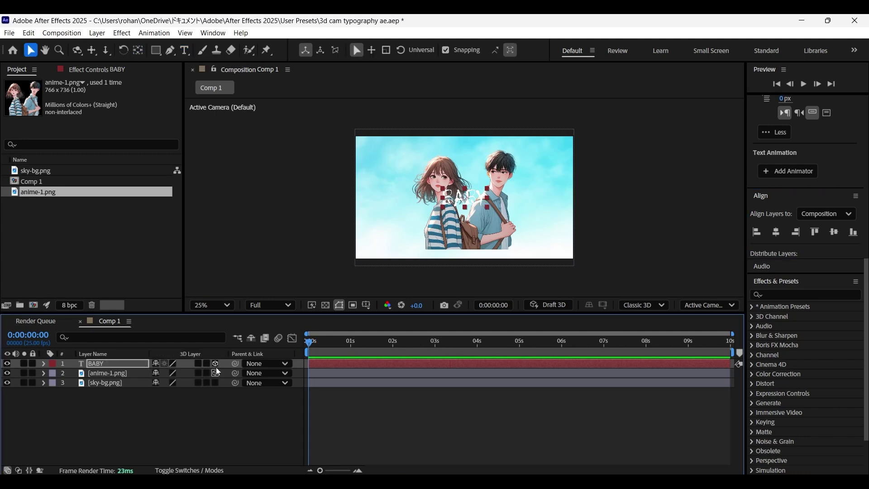
# - Set the BABY layer's position to 494, 540, -407, beside the girl and in front of the characters
pyautogui.click(103, 366)
pyautogui.press('p')
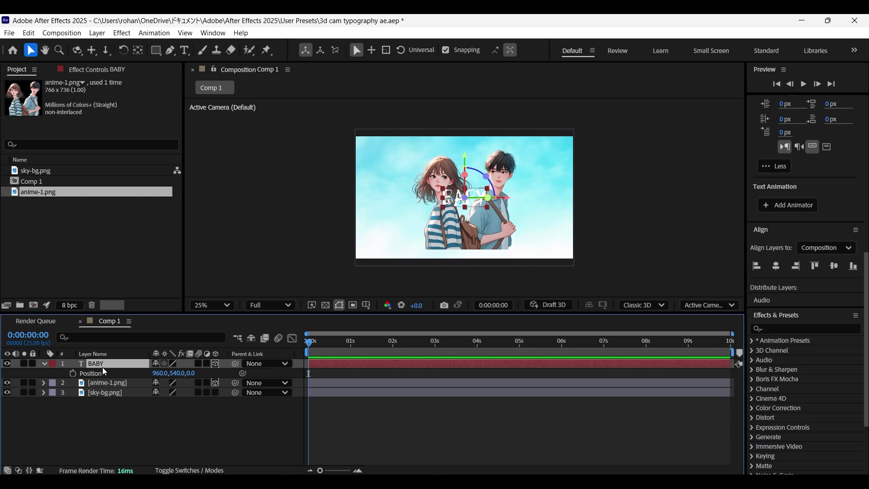
pyautogui.moveTo(190, 373); pyautogui.dragTo(13, 423)
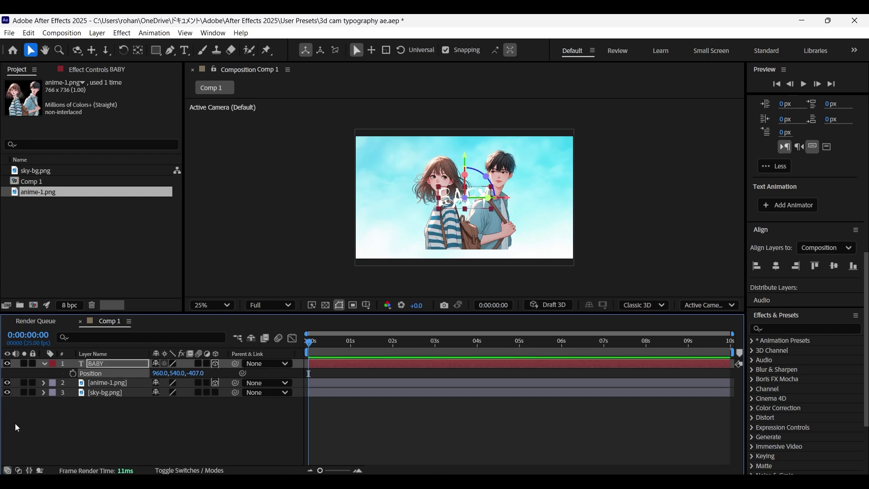
pyautogui.moveTo(160, 373); pyautogui.dragTo(126, 375)
# - Duplicate the BABY layer, change the copy's text to WON'T and position it at 1626, 661, 176 behind the boy
pyautogui.click(115, 362)
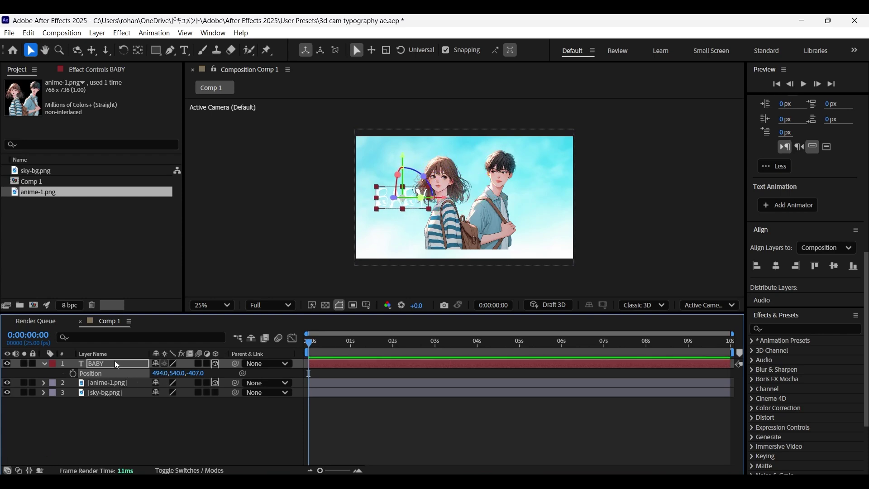
pyautogui.hotkey('ctrl', 'd')
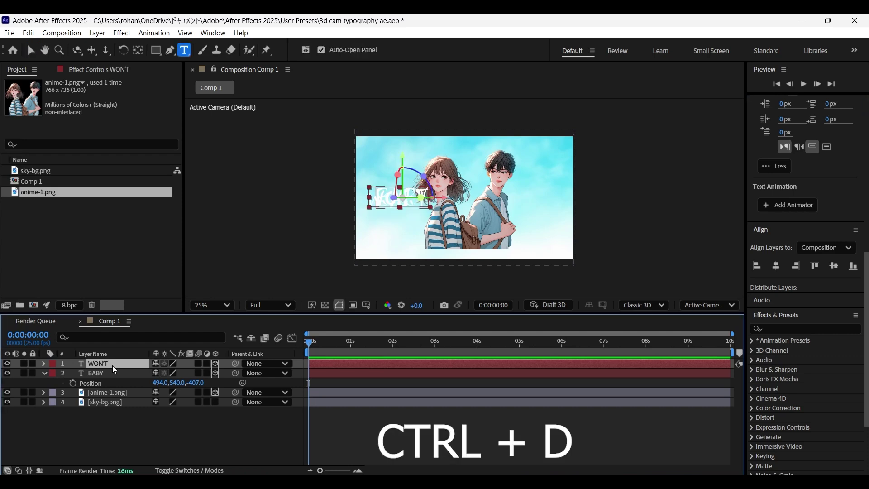
pyautogui.press('p')
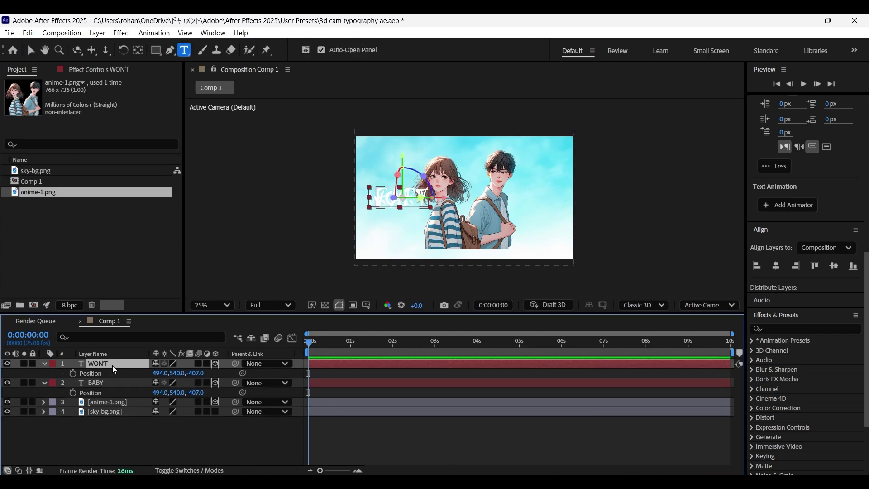
pyautogui.moveTo(159, 374); pyautogui.dragTo(623, 353)
pyautogui.moveTo(180, 373); pyautogui.dragTo(228, 373)
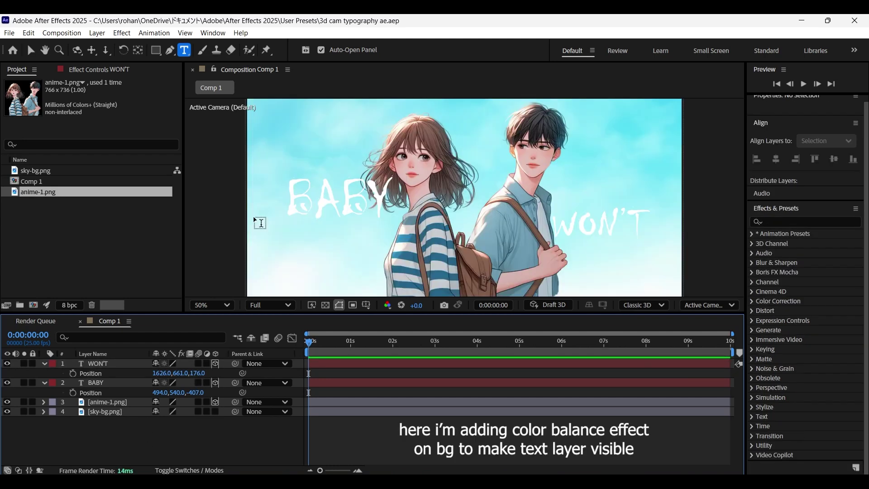
# - Apply the Color Balance effect to sky-bg.png and set Shadow Red Balance to -100
pyautogui.click(106, 411)
pyautogui.click(793, 285)
pyautogui.write('color')
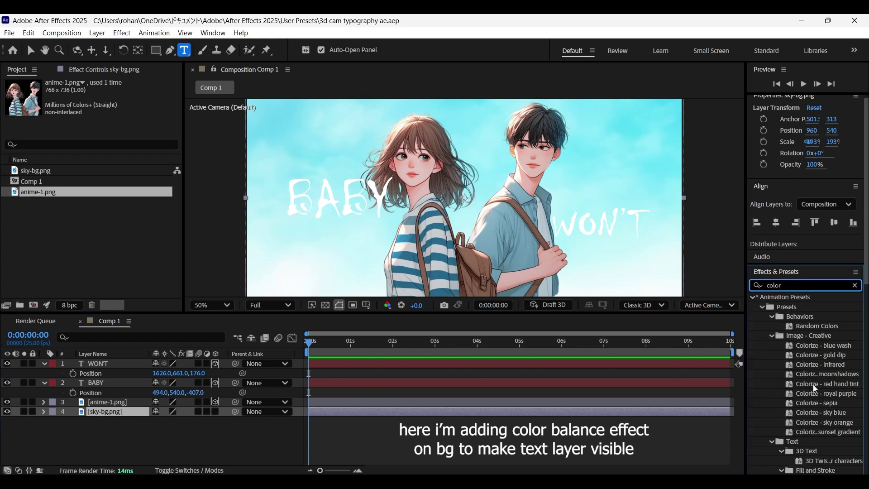
pyautogui.scroll(-10, 813, 384)
pyautogui.moveTo(787, 327); pyautogui.dragTo(344, 411)
pyautogui.press('v')
pyautogui.moveTo(106, 101); pyautogui.dragTo(218, 114)
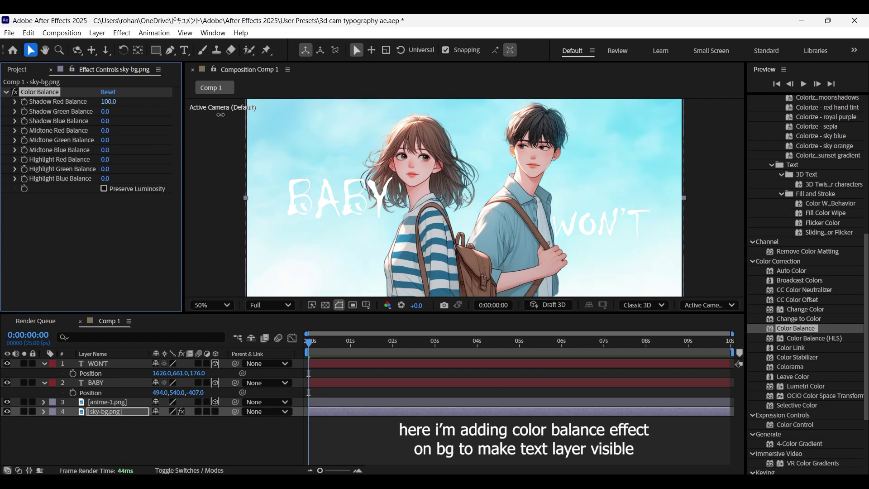
pyautogui.moveTo(287, 118); pyautogui.dragTo(190, 119)
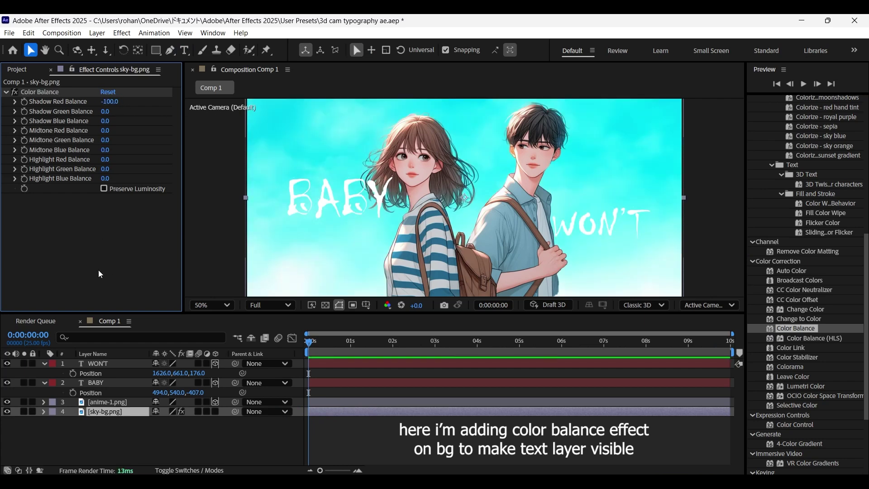
pyautogui.click(225, 446)
# - Create a two-node camera with the 50mm preset and depth of field enabled
pyautogui.rightClick(131, 452)
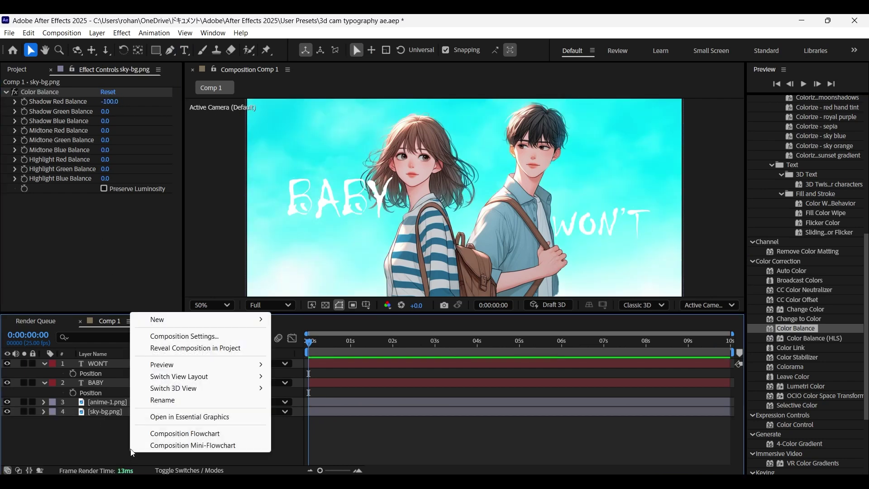
pyautogui.moveTo(198, 325)
pyautogui.click(309, 369)
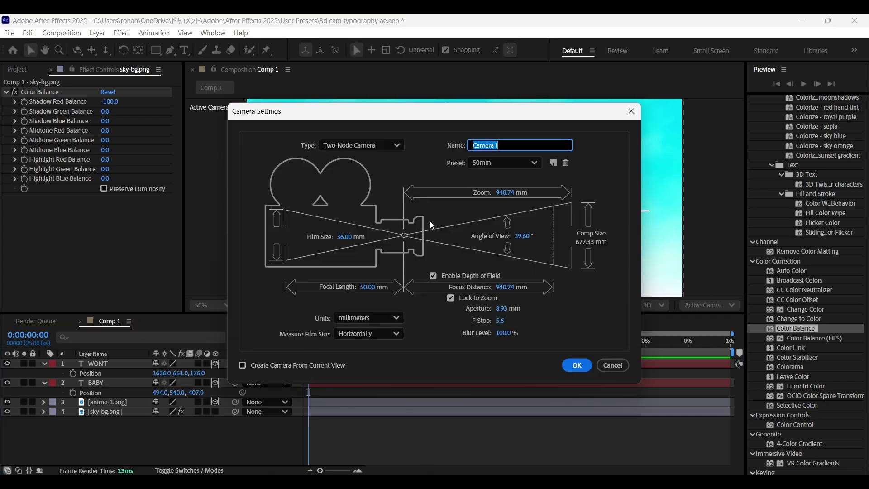
pyautogui.click(577, 365)
# - Add a 3D null object and parent Camera 1 to it
pyautogui.rightClick(132, 441)
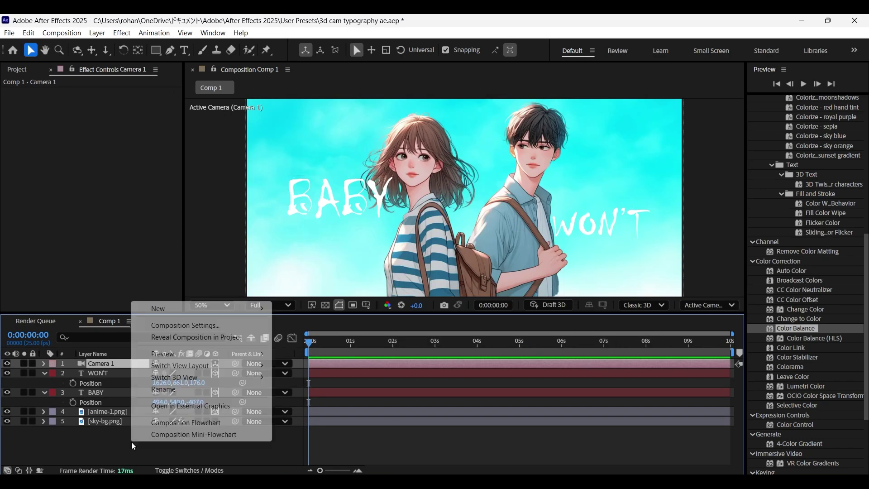
pyautogui.moveTo(217, 313)
pyautogui.click(317, 372)
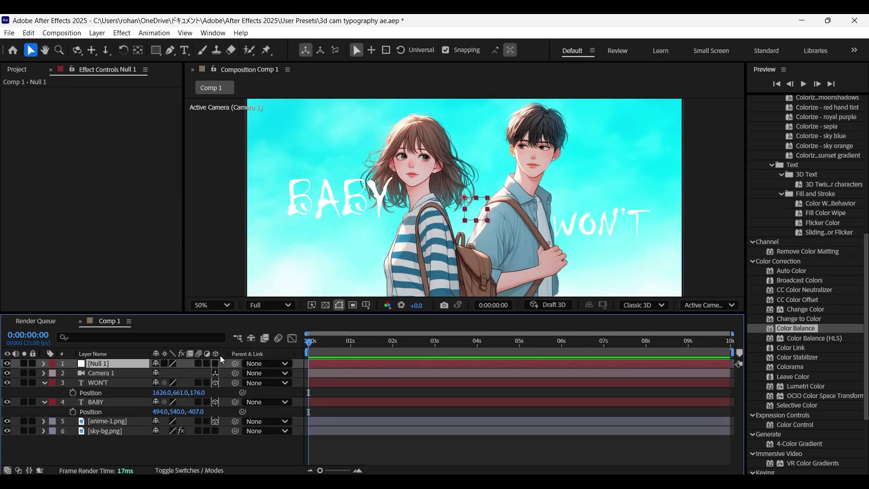
pyautogui.click(216, 365)
pyautogui.moveTo(236, 373); pyautogui.dragTo(128, 363)
# - Duplicate the Null 1 layer six times
pyautogui.hotkey('ctrl', 'd')
pyautogui.hotkey('ctrl', 'd')
pyautogui.hotkey('ctrl', 'd')
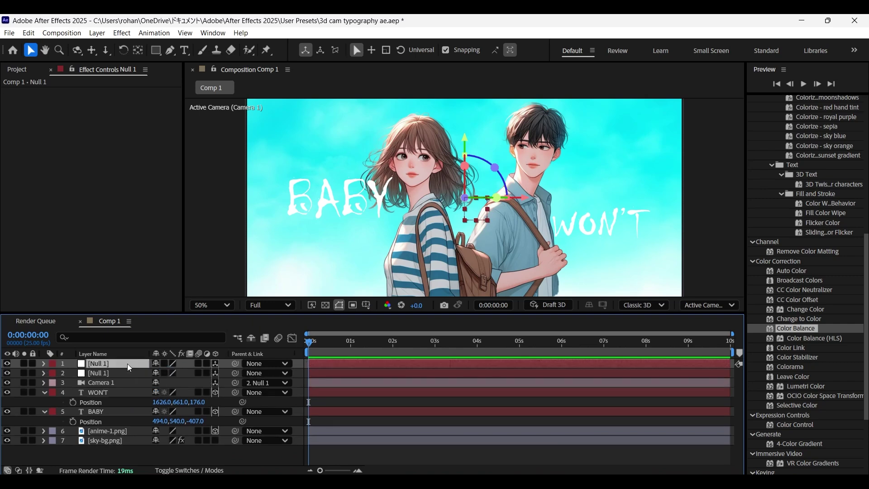
pyautogui.hotkey('ctrl', 'd')
pyautogui.hotkey('ctrl', 'd')
pyautogui.hotkey('ctrl', 'd')
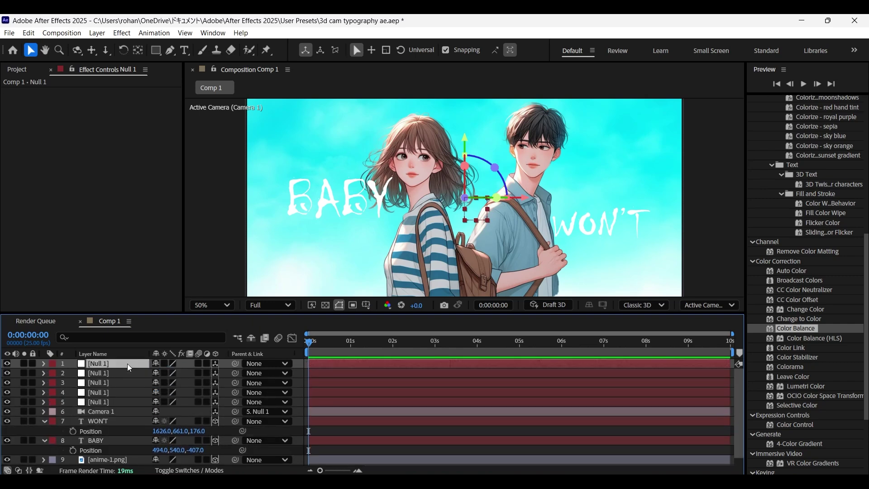
# - Rename the duplicated null layers Null 2 through Null 7, numbering upward from the one above Null 1
pyautogui.click(128, 411)
pyautogui.press('Return')
pyautogui.press('BackSpace')
pyautogui.write('2')
pyautogui.rightClick(117, 394)
pyautogui.click(131, 367)
pyautogui.rightClick(121, 384)
pyautogui.rightClick(118, 364)
pyautogui.click(143, 332)
pyautogui.click(119, 400)
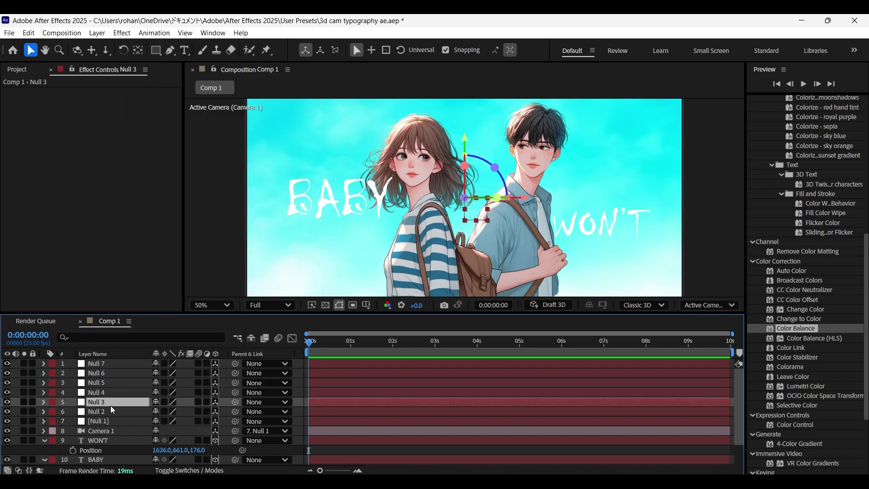
# - Set Position and Z Rotation keyframes on Null 1 at 0:00:00:00 and show only its keyframed properties
pyautogui.click(115, 422)
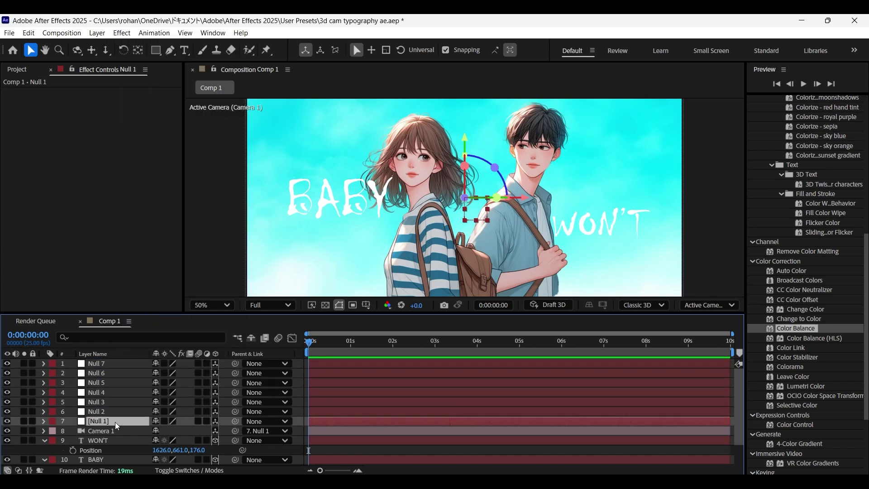
pyautogui.press('p')
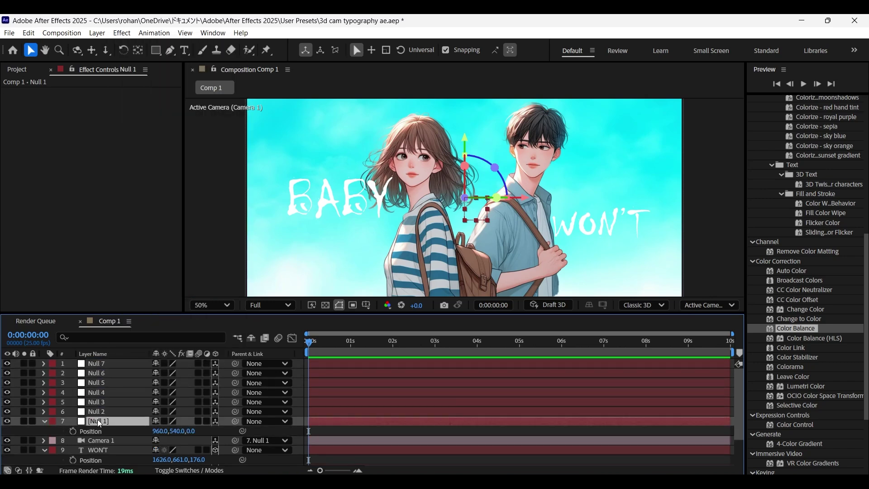
pyautogui.hotkey('shift', 'r')
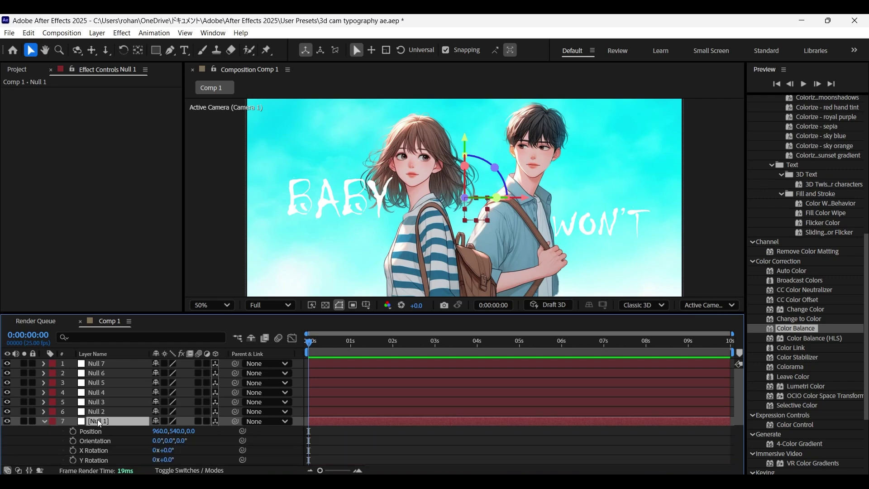
pyautogui.scroll(-2, 99, 422)
pyautogui.click(73, 403)
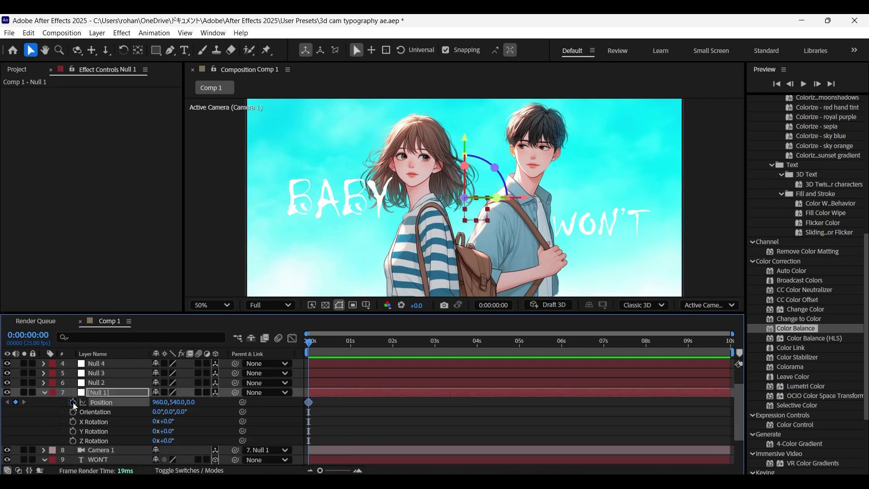
pyautogui.click(72, 440)
pyautogui.click(110, 392)
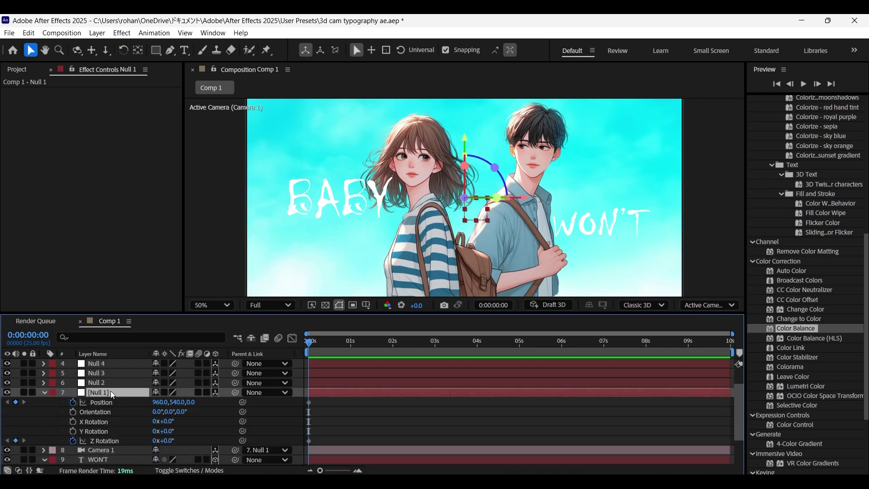
pyautogui.press('u')
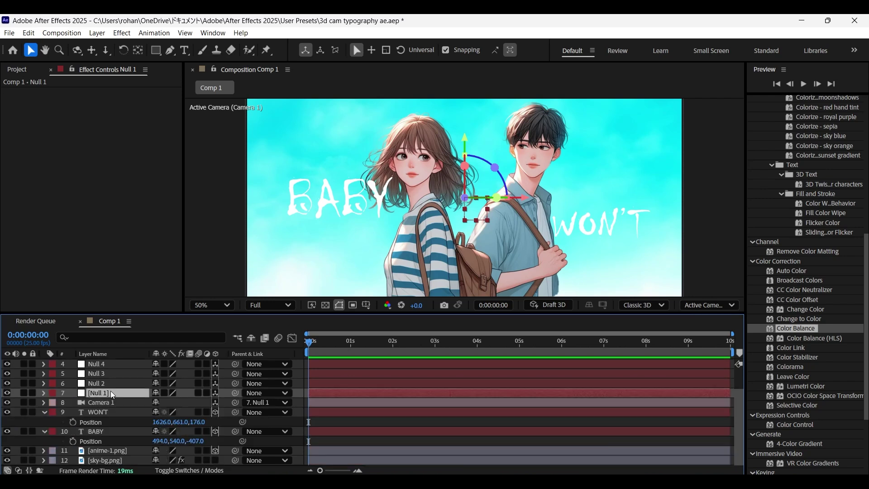
pyautogui.press('u')
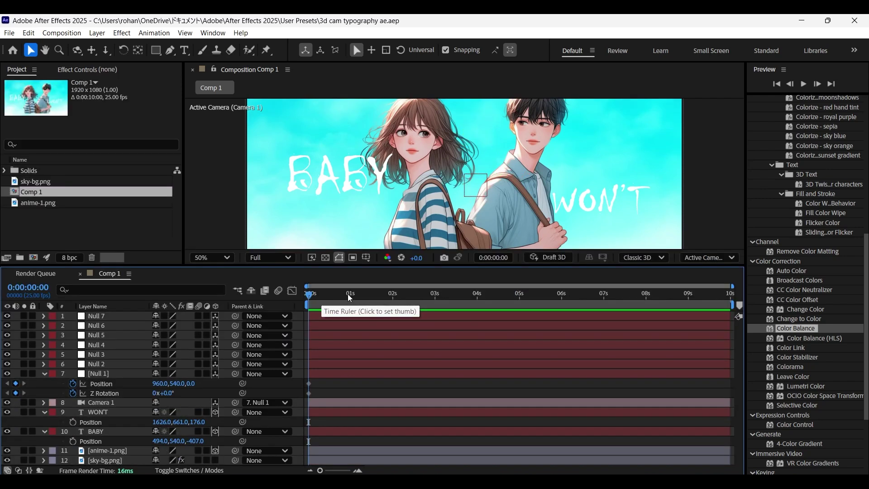
# - Add a composition marker at 0:00:00:20 for the first lyric beat
pyautogui.click(343, 295)
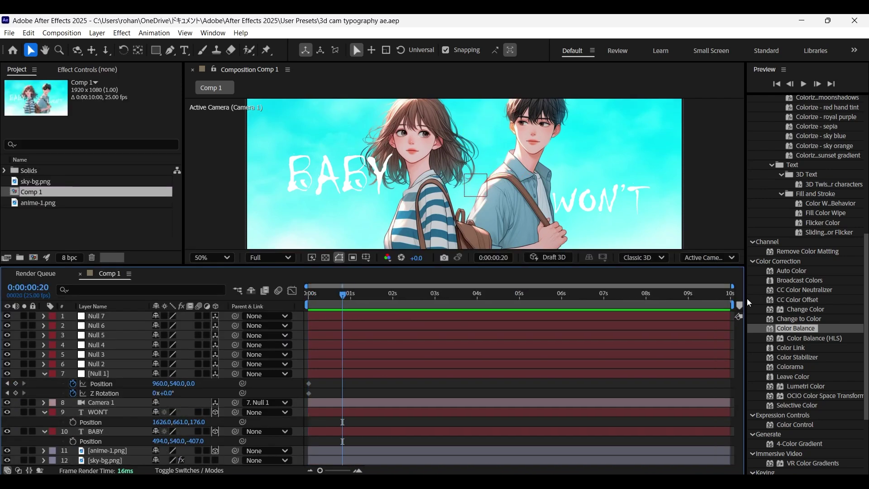
pyautogui.click(740, 306)
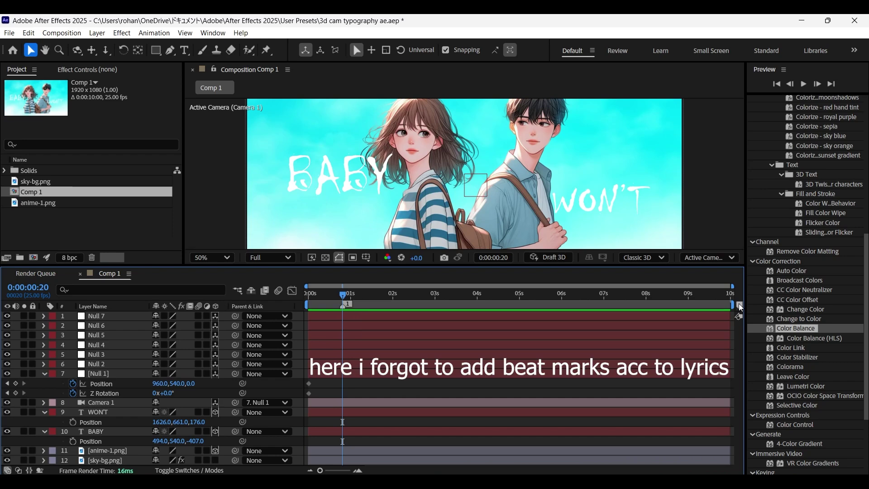
# - Label the composition marker at 0:00:00:20 with the comment "baby"
pyautogui.doubleClick(343, 307)
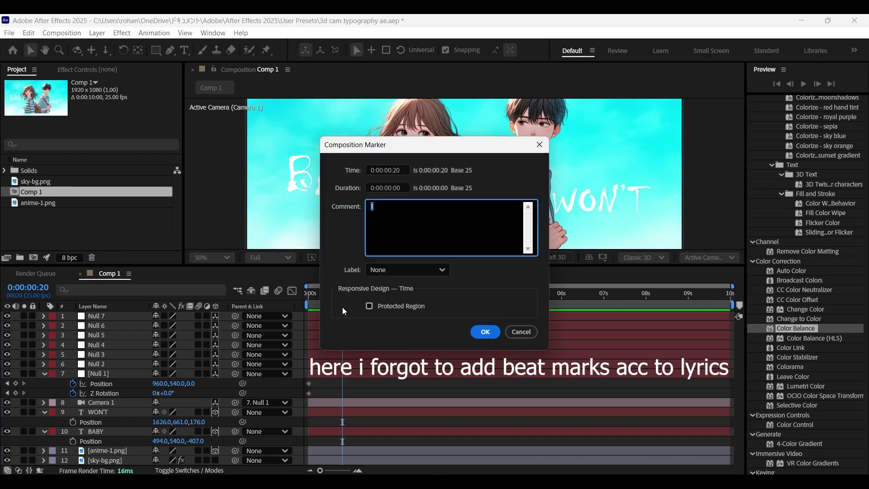
pyautogui.write('baby')
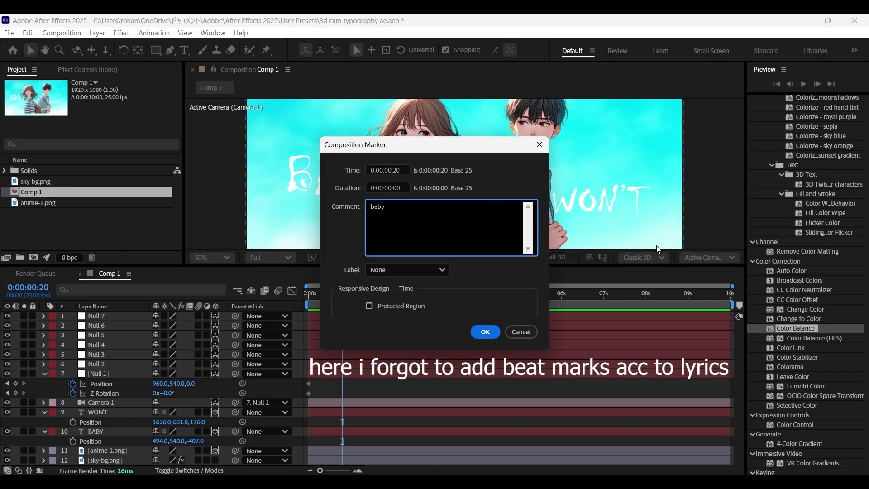
pyautogui.click(481, 335)
# - Add a second composition marker at about 0:00:01:20 and label it "won't"
pyautogui.moveTo(369, 295); pyautogui.dragTo(490, 293)
pyautogui.click(740, 306)
pyautogui.doubleClick(384, 307)
pyautogui.write("won't")
pyautogui.click(485, 333)
# - Add composition markers at about 0:00:03:01 and 0:00:04:08, both labelled "you tell me", and return to the start
pyautogui.click(739, 306)
pyautogui.doubleClick(437, 307)
pyautogui.write('you tell me')
pyautogui.click(486, 332)
pyautogui.press('KP_Multiply')
pyautogui.doubleClick(491, 305)
pyautogui.write('you tell me')
pyautogui.click(485, 332)
pyautogui.moveTo(312, 296); pyautogui.dragTo(310, 296)
pyautogui.moveTo(310, 295); pyautogui.dragTo(308, 295)
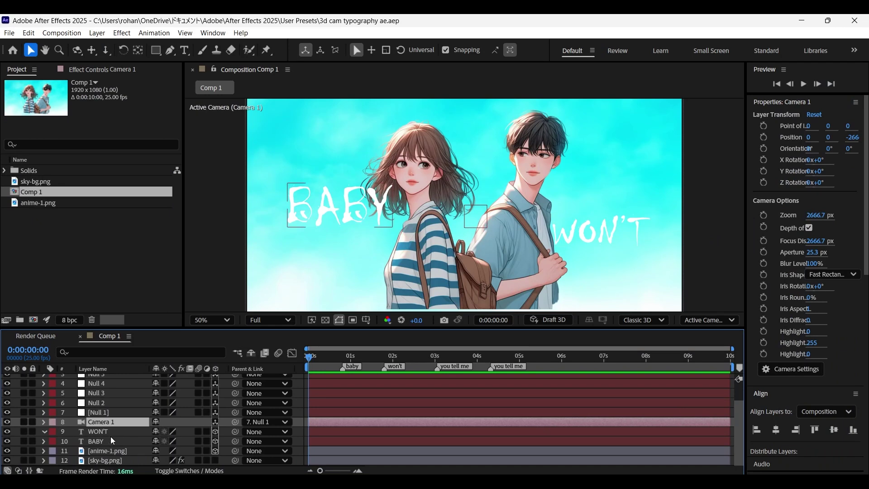
# - Apply the user preset "bouncy text preset og" to the BABY text layer at 0:00:00:00
pyautogui.click(111, 433)
pyautogui.click(115, 444)
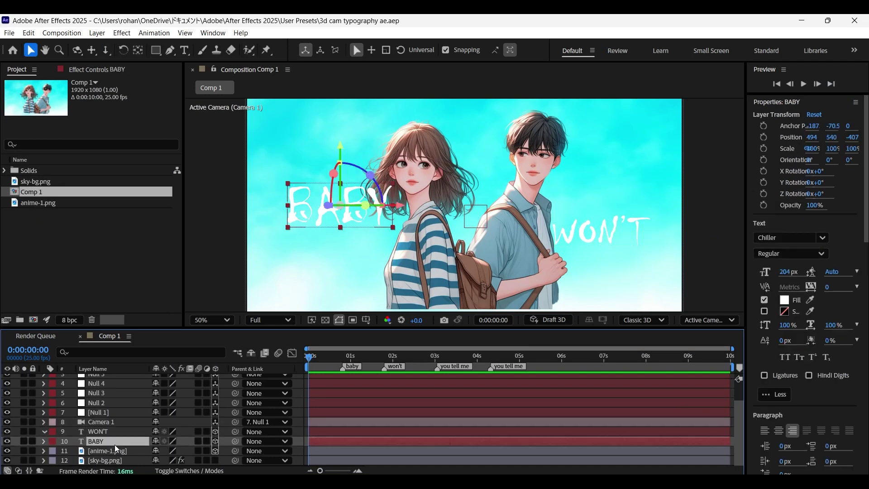
pyautogui.scroll(-8, 841, 356)
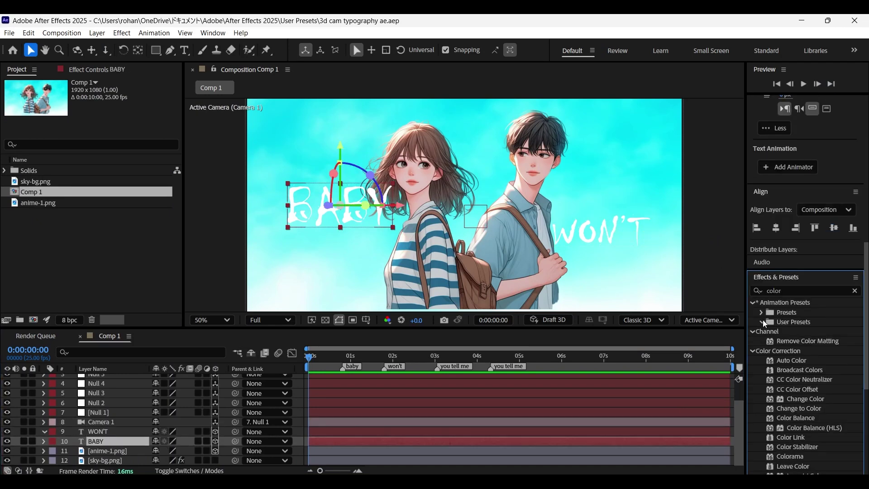
pyautogui.click(763, 321)
pyautogui.moveTo(802, 341); pyautogui.dragTo(129, 444)
pyautogui.click(128, 442)
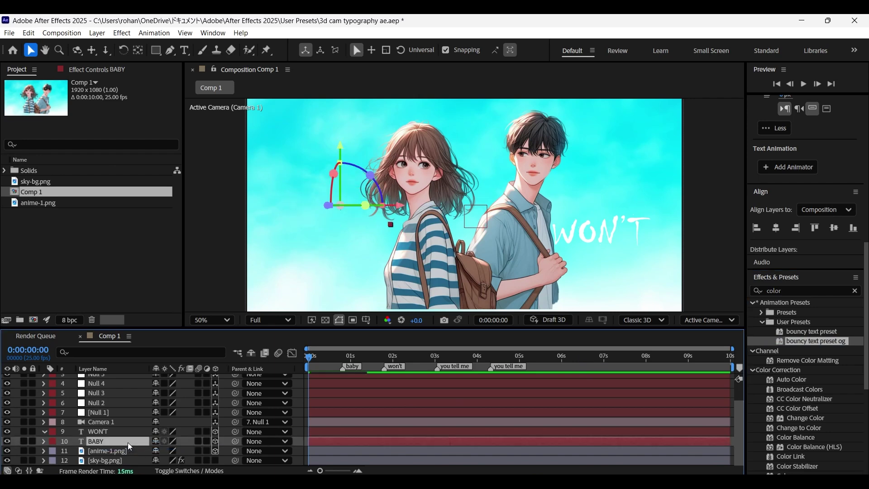
# - Show BABY's Offset keyframes and compress them so the last one falls at about 0:00:00:13
pyautogui.press('u')
pyautogui.scroll(-1, 407, 435)
pyautogui.moveTo(384, 428); pyautogui.dragTo(312, 455)
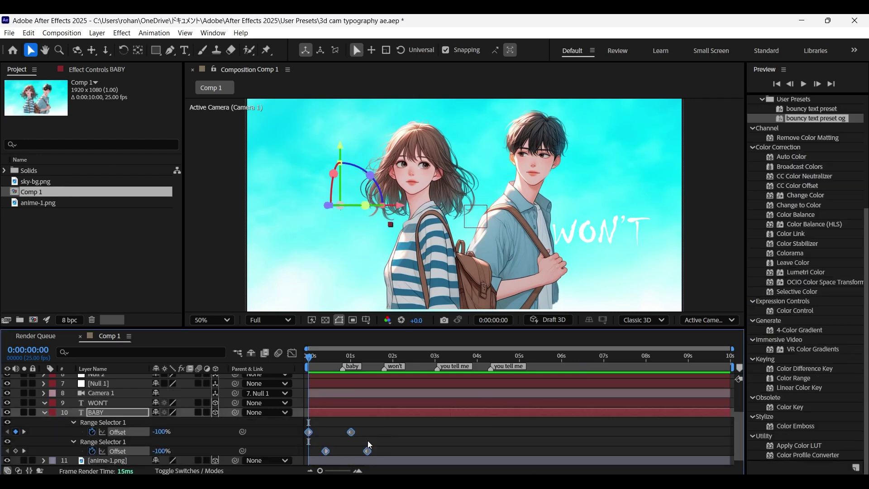
pyautogui.moveTo(367, 451); pyautogui.dragTo(333, 451)
pyautogui.moveTo(330, 358); pyautogui.dragTo(290, 364)
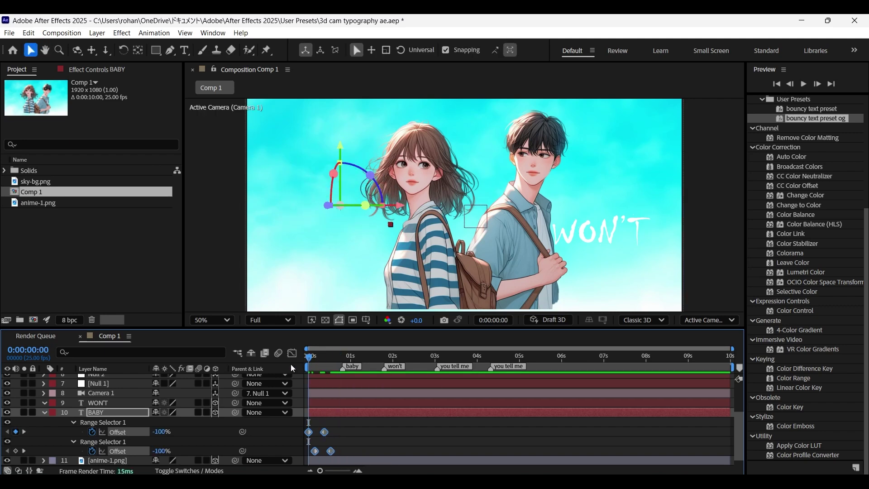
# - Apply the same bouncy preset to the WON'T layer, start the layer at about 0:00:01:02, and preview it
pyautogui.click(110, 402)
pyautogui.click(354, 403)
pyautogui.moveTo(353, 401); pyautogui.dragTo(364, 401)
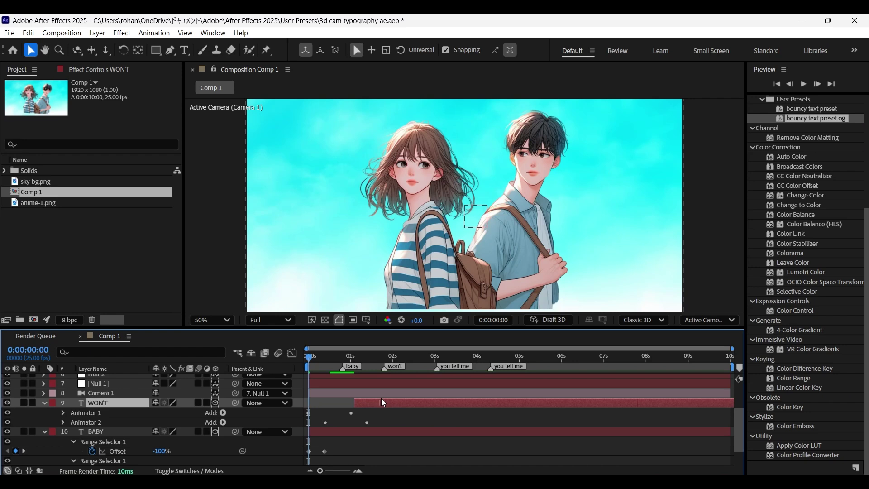
pyautogui.press('space')
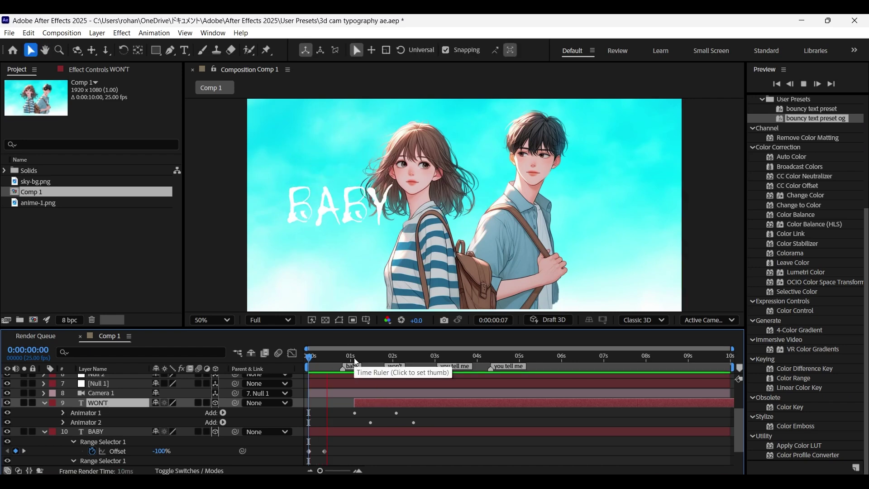
pyautogui.press('space')
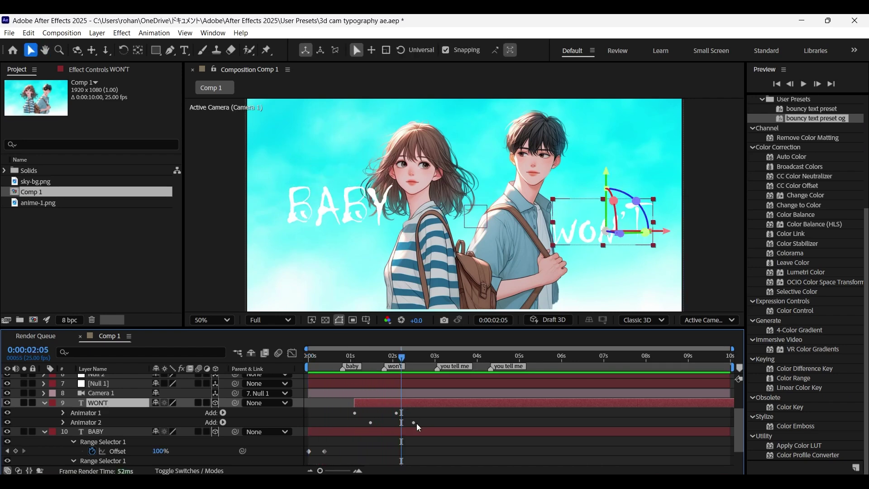
# - Show WON'T's Range Selector Offset keyframes and compress them into a shorter interval
pyautogui.press('u')
pyautogui.moveTo(416, 411); pyautogui.dragTo(350, 448)
pyautogui.moveTo(413, 441); pyautogui.dragTo(390, 442)
# - Shift the BABY and WON'T layers along the timeline toward their lyric markers and preview the timing
pyautogui.moveTo(378, 403); pyautogui.dragTo(380, 403)
pyautogui.moveTo(314, 447); pyautogui.dragTo(336, 447)
pyautogui.moveTo(370, 404); pyautogui.dragTo(385, 402)
pyautogui.click(319, 358)
pyautogui.press('space')
pyautogui.press('space')
# - Fine-tune the text layers so BABY starts at about 0:00:00:15 and WON'T at about 0:00:01:12, checking by preview
pyautogui.moveTo(374, 450); pyautogui.dragTo(387, 448)
pyautogui.click(315, 355)
pyautogui.press('space')
pyautogui.press('space')
pyautogui.moveTo(381, 402); pyautogui.dragTo(382, 401)
pyautogui.press('space')
pyautogui.press('space')
# - Stretch BABY's Offset keyframes slightly so the last one falls at about 0:00:01:05, and preview the result
pyautogui.moveTo(329, 357); pyautogui.dragTo(339, 358)
pyautogui.scroll(-2, 361, 413)
pyautogui.moveTo(368, 415); pyautogui.dragTo(360, 442)
pyautogui.press('space')
pyautogui.press('space')
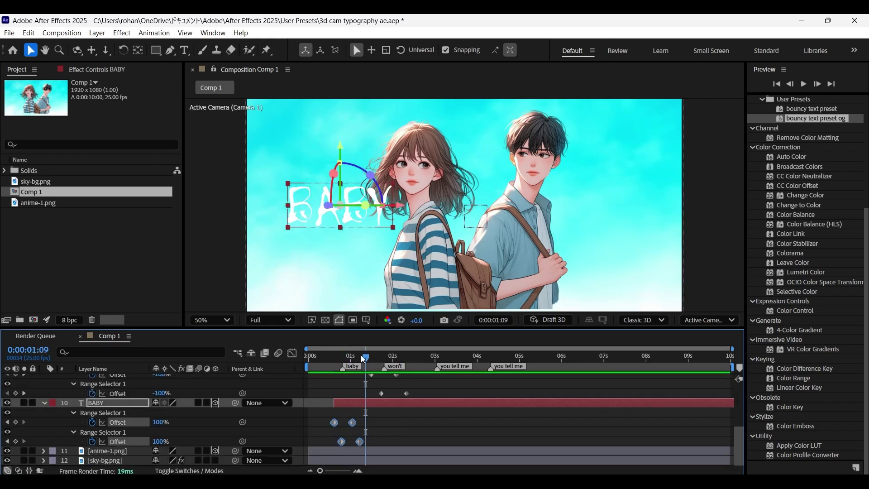
# - Save the project and preview the text animation from the start with the text layers' properties collapsed
pyautogui.moveTo(320, 356); pyautogui.dragTo(279, 353)
pyautogui.hotkey('ctrl', 's')
pyautogui.scroll(2, 383, 428)
pyautogui.click(43, 413)
pyautogui.click(46, 423)
pyautogui.press('space')
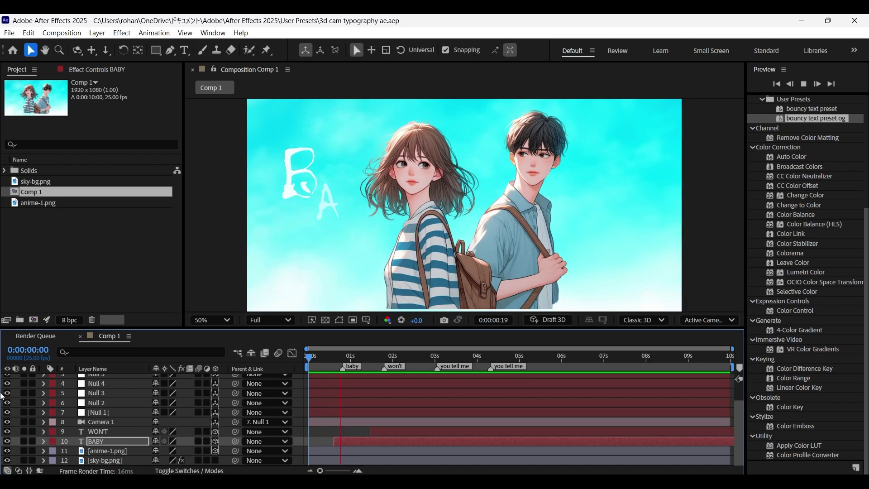
pyautogui.press('space')
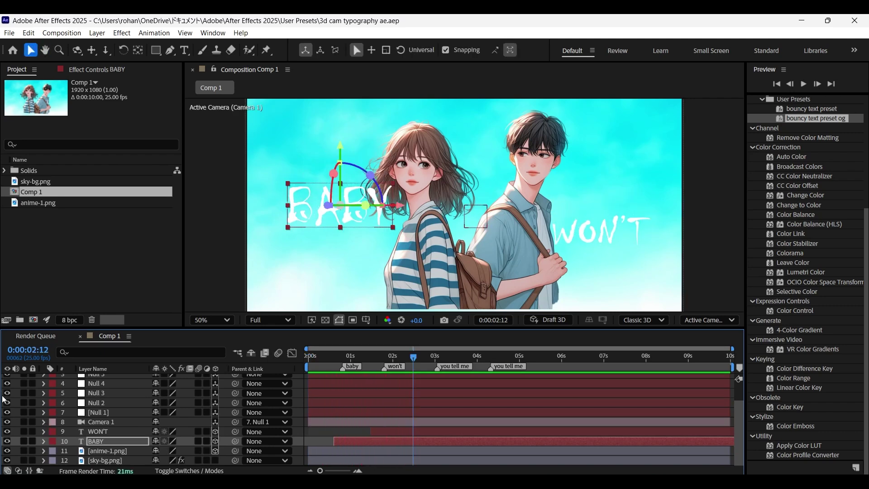
pyautogui.moveTo(325, 355); pyautogui.dragTo(301, 352)
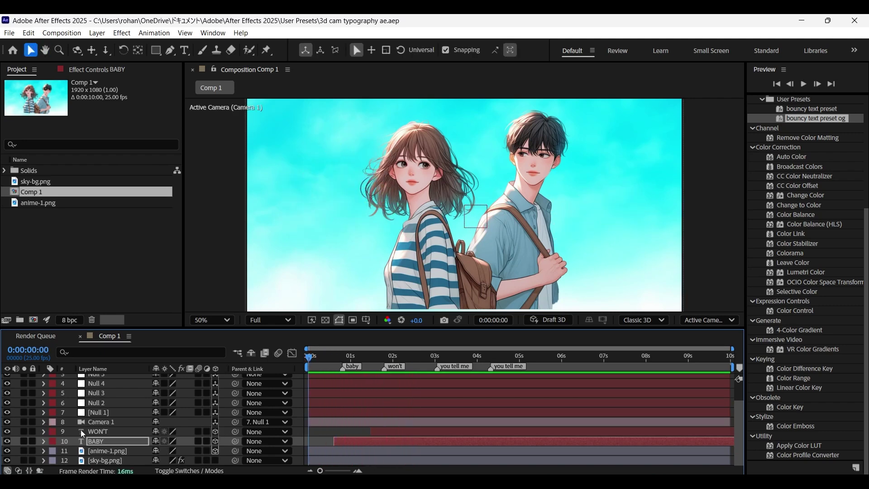
# - Keyframe Null 1's Position and Z Rotation again at 0:00:00:00 and display only the keyframed properties
pyautogui.click(112, 412)
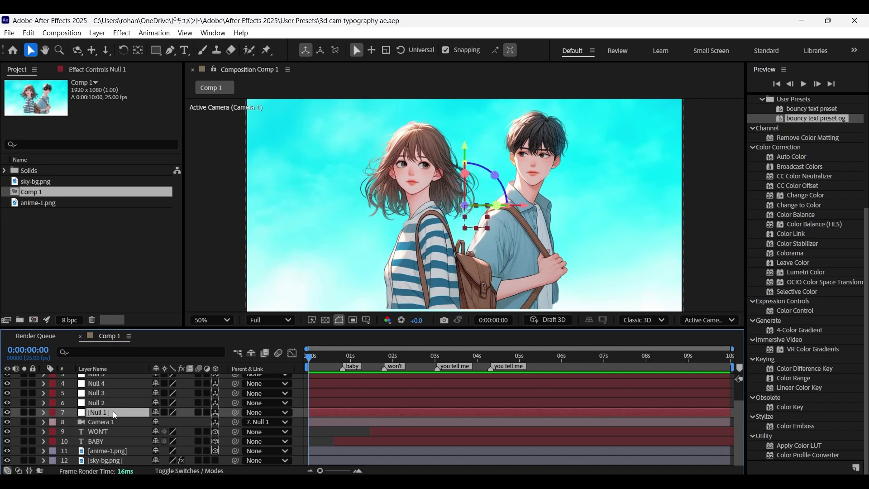
pyautogui.hotkey('alt', 'shift', 'p')
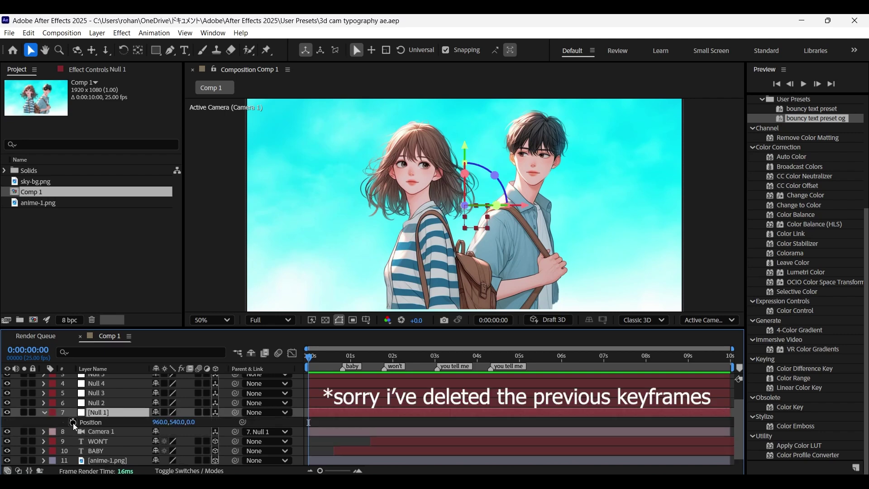
pyautogui.hotkey('shift', 'r')
pyautogui.click(72, 460)
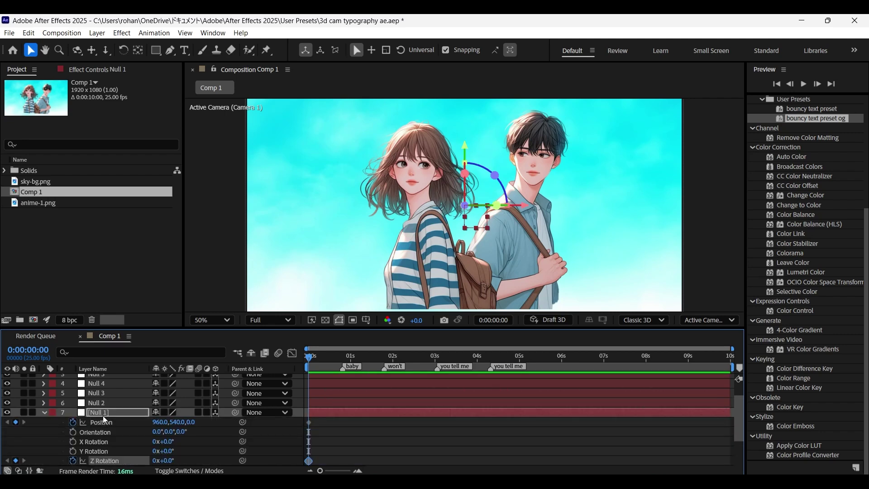
pyautogui.click(102, 414)
pyautogui.press('u')
# - Set Null 1's Position to 741, 540, 526 and its Z Rotation to 3° at 0:00:01:01
pyautogui.moveTo(347, 358); pyautogui.dragTo(353, 358)
pyautogui.moveTo(160, 432); pyautogui.dragTo(61, 434)
pyautogui.moveTo(191, 432); pyautogui.dragTo(376, 431)
pyautogui.moveTo(195, 431)
pyautogui.mouseDown()
pyautogui.moveTo(240, 433)
pyautogui.moveTo(197, 439)
pyautogui.mouseUp()
pyautogui.click(169, 442)
pyautogui.press('Return')
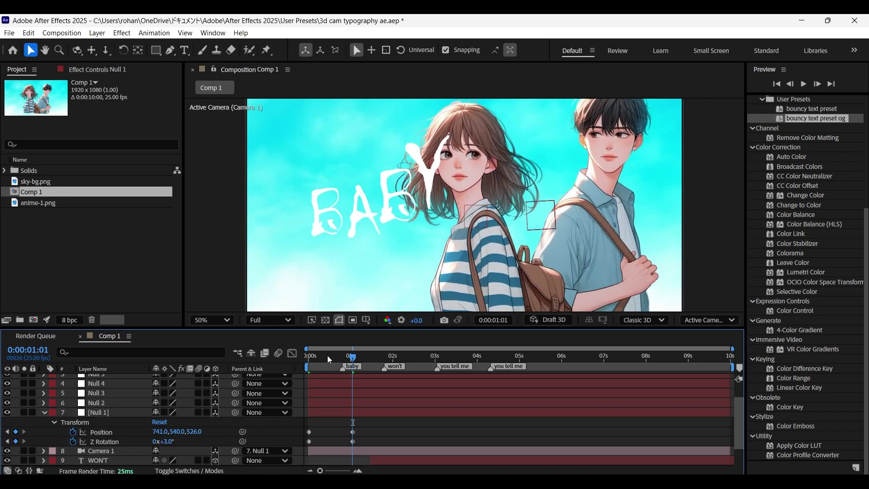
# - Set Null 1's Z Rotation to -3° at 0:00:00:00
pyautogui.moveTo(327, 354); pyautogui.dragTo(284, 362)
pyautogui.click(172, 442)
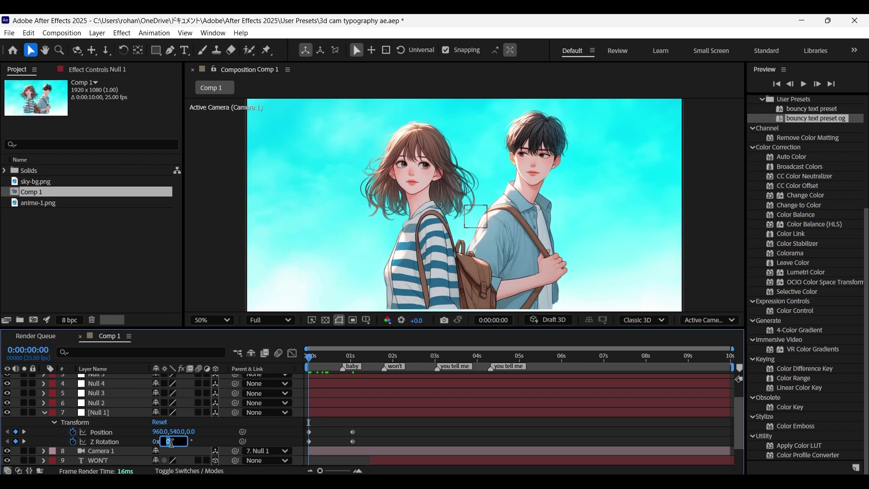
pyautogui.press('Return')
# - Apply Easy Ease to all of Null 1's Position and Z Rotation keyframes and preview the move
pyautogui.moveTo(375, 431); pyautogui.dragTo(300, 452)
pyautogui.press('F9')
pyautogui.press('space')
pyautogui.press('space')
# - Reshape the easing curve of Null 1's keyframes in the Graph Editor and preview the camera move
pyautogui.moveTo(371, 427); pyautogui.dragTo(303, 450)
pyautogui.click(289, 356)
pyautogui.moveTo(357, 438); pyautogui.dragTo(316, 441)
pyautogui.moveTo(320, 358); pyautogui.dragTo(365, 358)
pyautogui.press('space')
pyautogui.press('space')
pyautogui.click(292, 354)
# - Move the BABY layer earlier to start at about 0:00:00:08 and preview it against the camera move
pyautogui.scroll(-2, 340, 410)
pyautogui.click(339, 441)
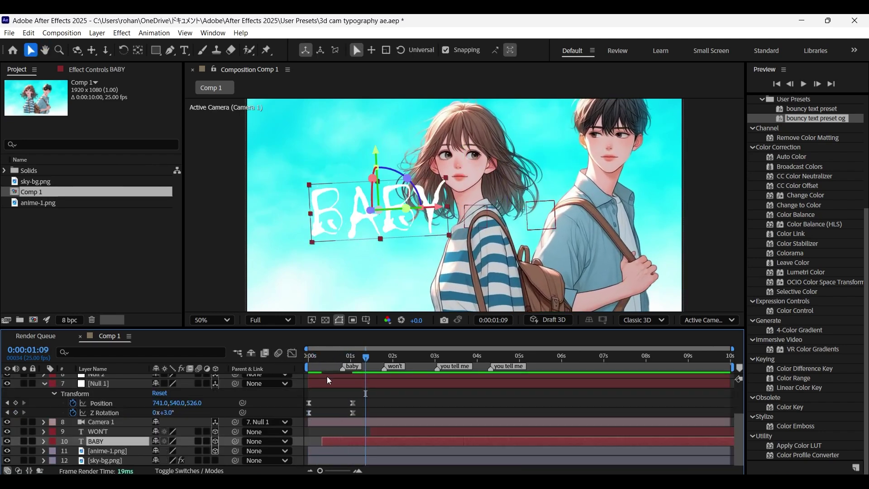
pyautogui.press('Home')
pyautogui.press('space')
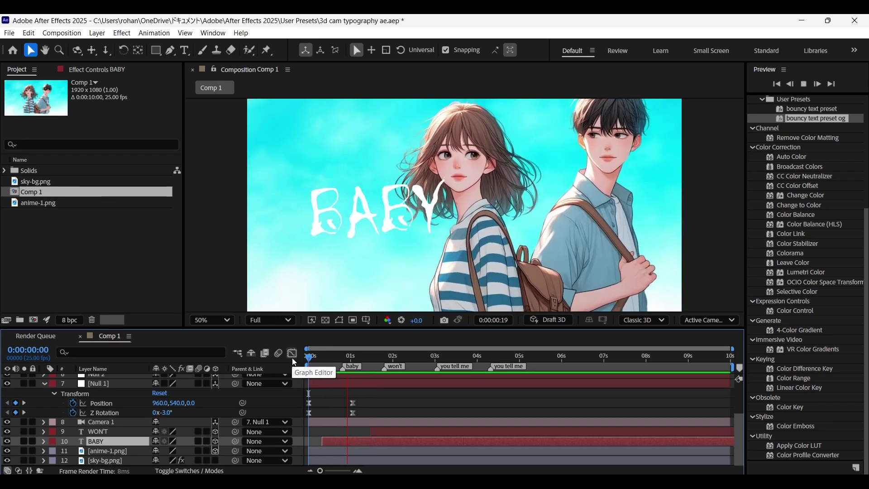
pyautogui.press('space')
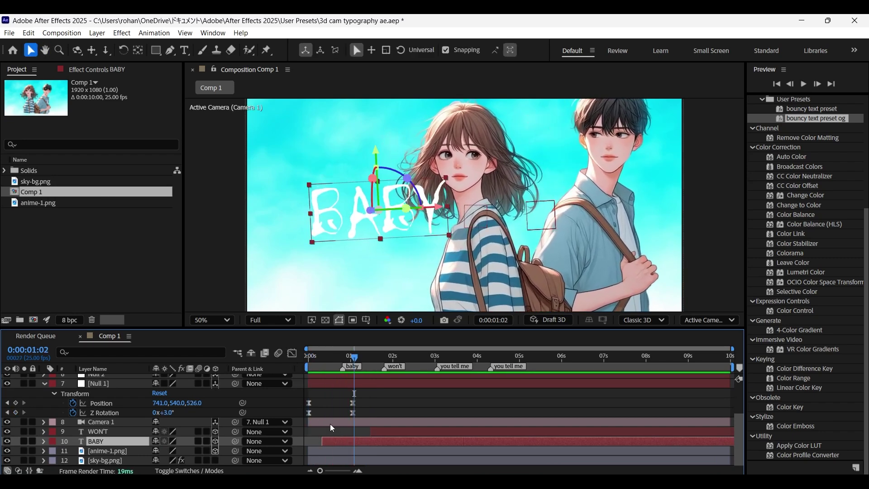
# - Compress BABY's Offset keyframes so the last one falls at about 0:00:00:21, and preview the text entrance
pyautogui.press('u')
pyautogui.scroll(-2, 375, 447)
pyautogui.click(365, 419)
pyautogui.moveTo(364, 417); pyautogui.dragTo(344, 442)
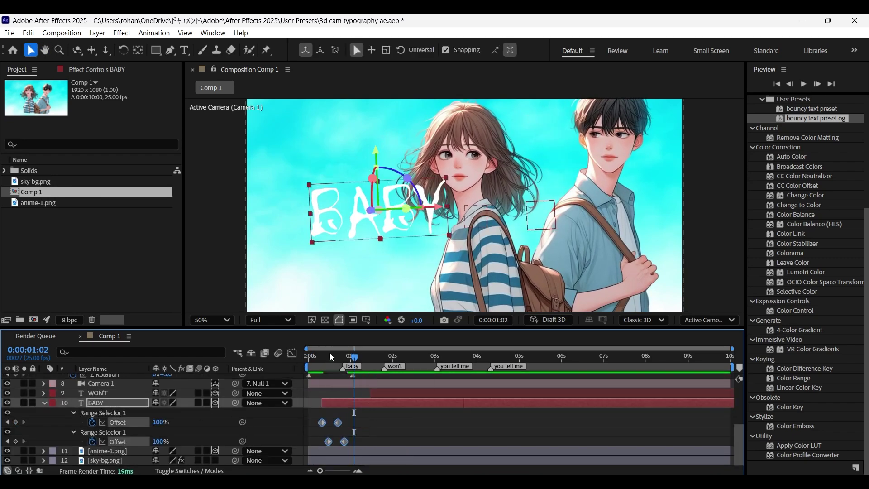
pyautogui.moveTo(330, 354); pyautogui.dragTo(303, 356)
pyautogui.press('space')
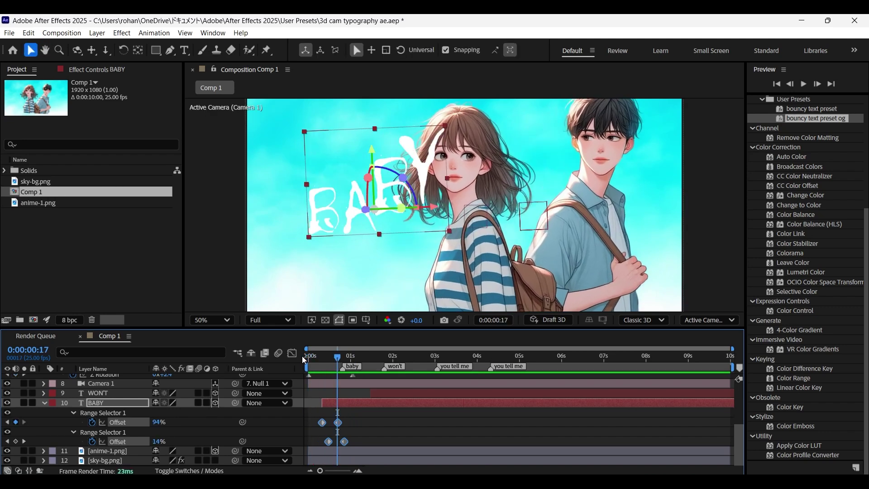
pyautogui.press('space')
# - Parent Null 1 to Null 2 and keyframe Null 2's Position and Z Rotation at 0:00:00:15
pyautogui.scroll(3, 120, 414)
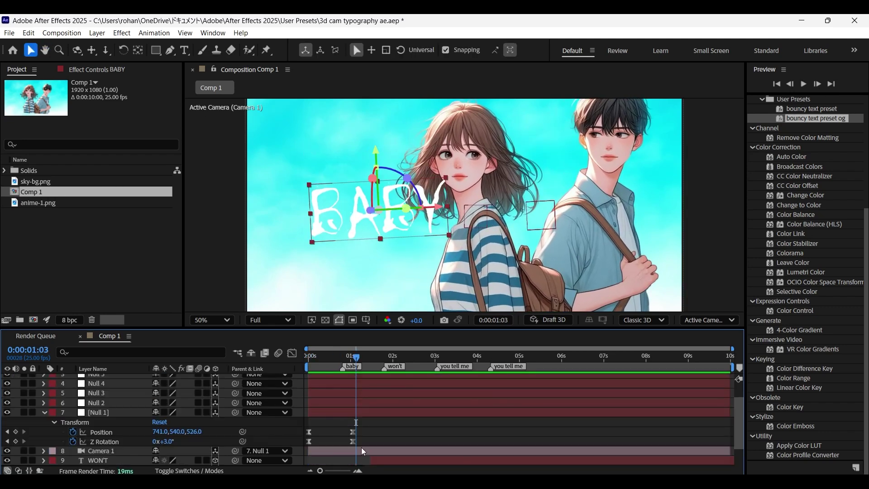
pyautogui.moveTo(236, 412); pyautogui.dragTo(125, 403)
pyautogui.press('p')
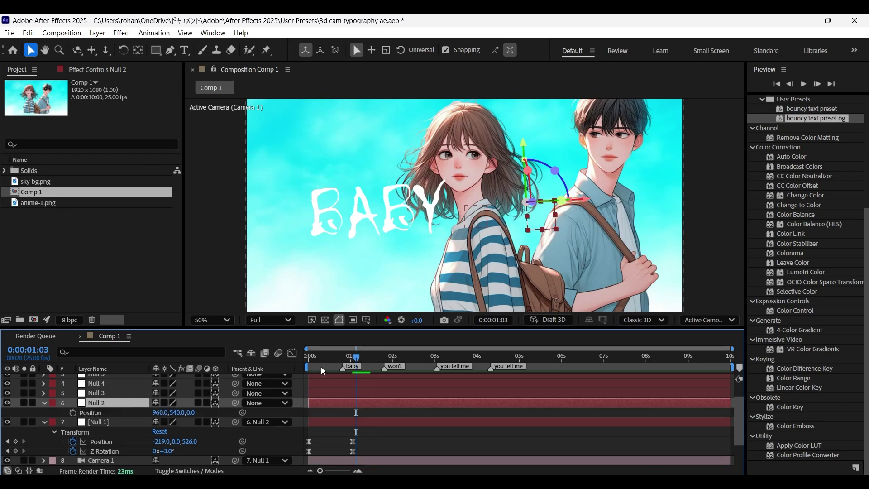
pyautogui.click(334, 357)
pyautogui.click(73, 413)
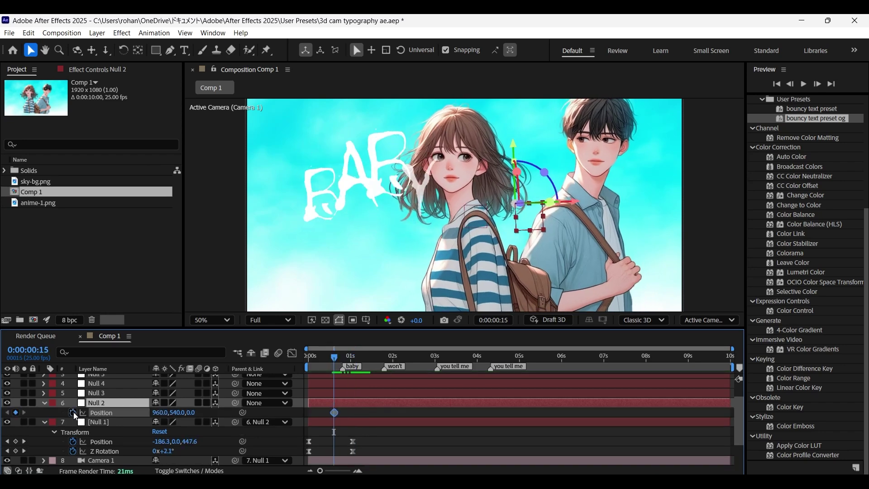
pyautogui.hotkey('shift', 'r')
pyautogui.click(72, 451)
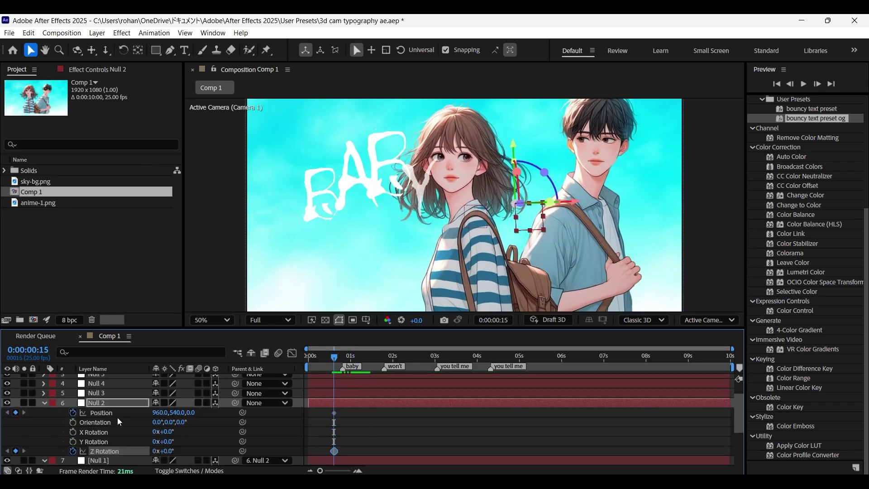
pyautogui.click(113, 402)
pyautogui.press('u')
pyautogui.press('u')
# - Set Null 2's Position to 1397, 540, 0 and its Z Rotation to -8° at 0:00:01:15
pyautogui.click(379, 353)
pyautogui.moveTo(378, 352); pyautogui.dragTo(376, 351)
pyautogui.moveTo(158, 413); pyautogui.dragTo(242, 418)
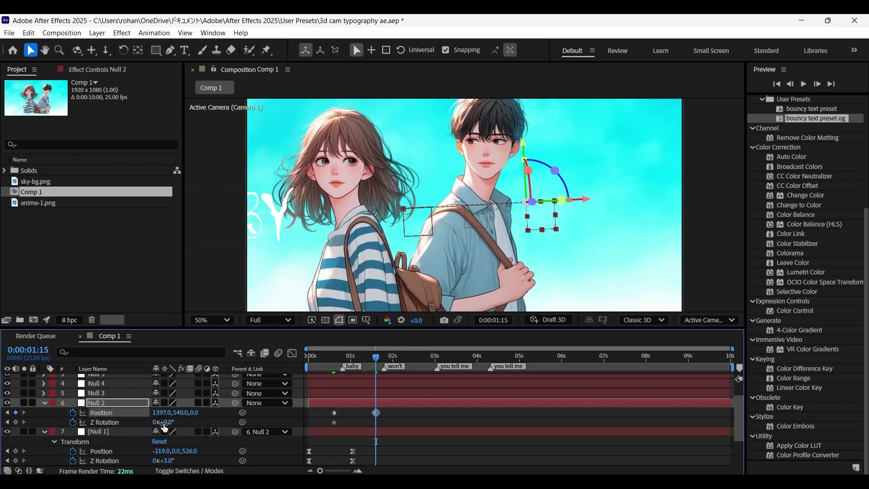
pyautogui.press('Return')
# - Apply Easy Ease to Null 2's Position and Z Rotation keyframes and preview the animation from the start
pyautogui.moveTo(383, 410); pyautogui.dragTo(322, 427)
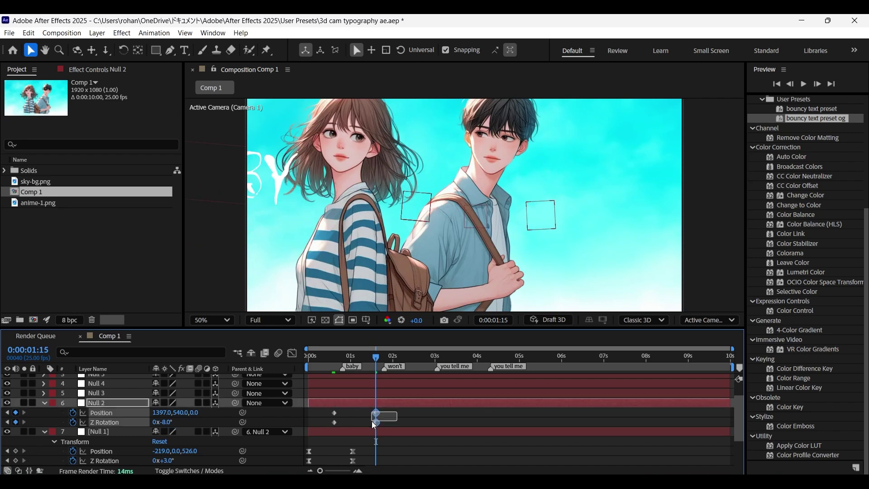
pyautogui.press('F9')
pyautogui.click(309, 357)
pyautogui.press('space')
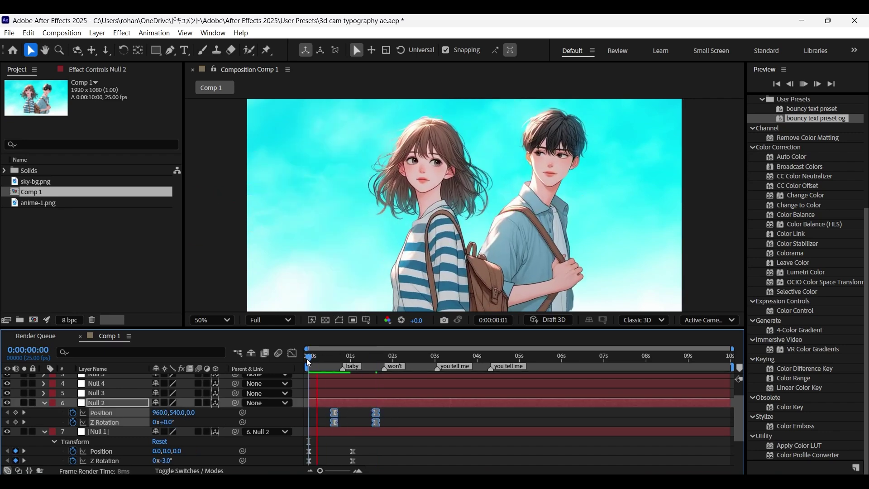
pyautogui.press('space')
# - Shift the WON'T layer about half a second earlier on the timeline
pyautogui.scroll(-3, 388, 426)
pyautogui.moveTo(392, 432); pyautogui.dragTo(371, 431)
pyautogui.click(336, 358)
# - Parent Null 2 to Null 3 and keyframe Null 3's Position and Z Rotation at 0:00:01:06
pyautogui.moveTo(337, 360); pyautogui.dragTo(361, 361)
pyautogui.scroll(3, 377, 412)
pyautogui.scroll(1, 236, 425)
pyautogui.moveTo(236, 425); pyautogui.dragTo(110, 421)
pyautogui.press('p')
pyautogui.click(73, 426)
pyautogui.hotkey('shift', 'r')
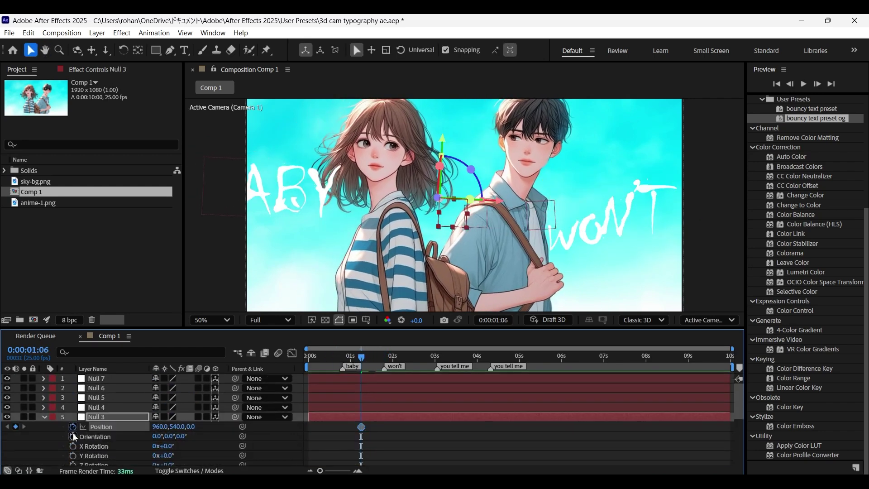
pyautogui.scroll(-1, 93, 452)
pyautogui.click(73, 436)
pyautogui.press('u')
# - Set Null 3's Position to 796, 540, -684 and its Z Rotation to 5° at 0:00:02:01
pyautogui.moveTo(361, 358); pyautogui.dragTo(394, 364)
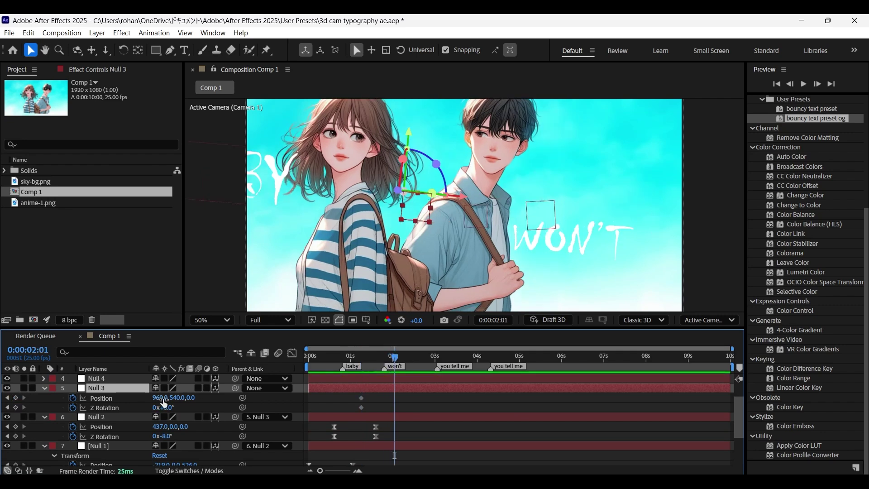
pyautogui.moveTo(162, 399)
pyautogui.mouseDown()
pyautogui.moveTo(167, 415)
pyautogui.moveTo(183, 400)
pyautogui.moveTo(170, 409)
pyautogui.mouseUp()
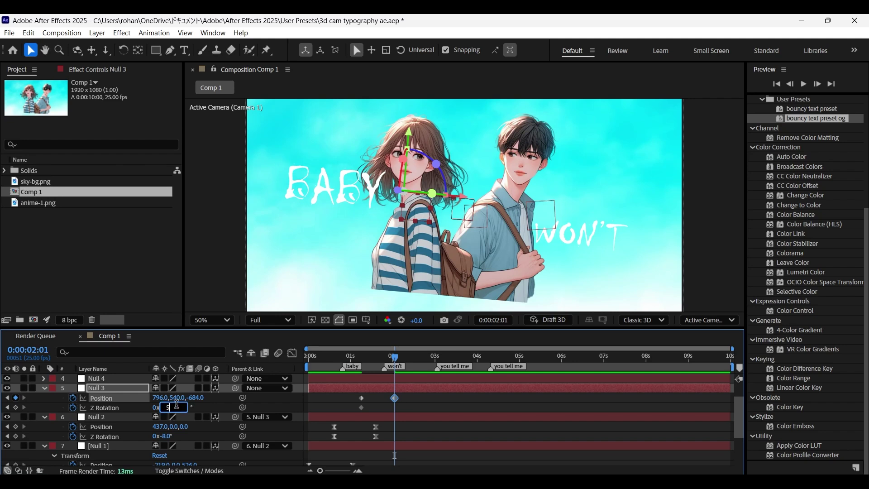
pyautogui.click(203, 409)
# - Shift Null 3's end keyframes to 0:00:02:06 and apply Easy Ease to all its Position and Z Rotation keyframes
pyautogui.moveTo(412, 394); pyautogui.dragTo(390, 411)
pyautogui.moveTo(395, 408); pyautogui.dragTo(357, 412)
pyautogui.press('F9')
pyautogui.moveTo(352, 356); pyautogui.dragTo(330, 357)
pyautogui.press('space')
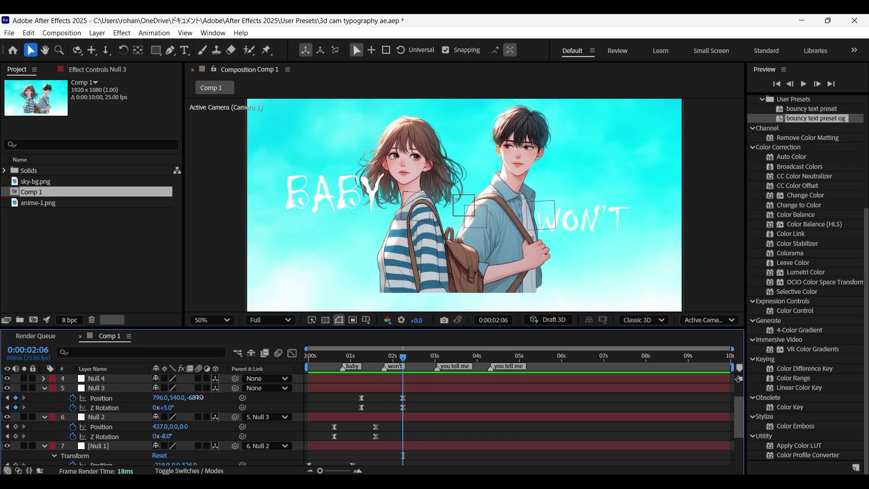
# - Set Null 3's Z position to -1771 at 0:00:02:06
pyautogui.moveTo(195, 397); pyautogui.dragTo(179, 400)
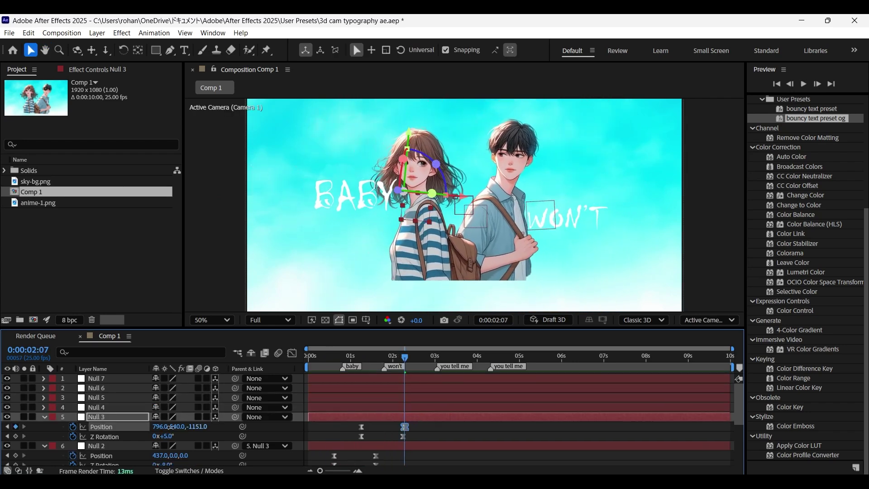
pyautogui.moveTo(196, 426); pyautogui.dragTo(154, 437)
pyautogui.press('pageup')
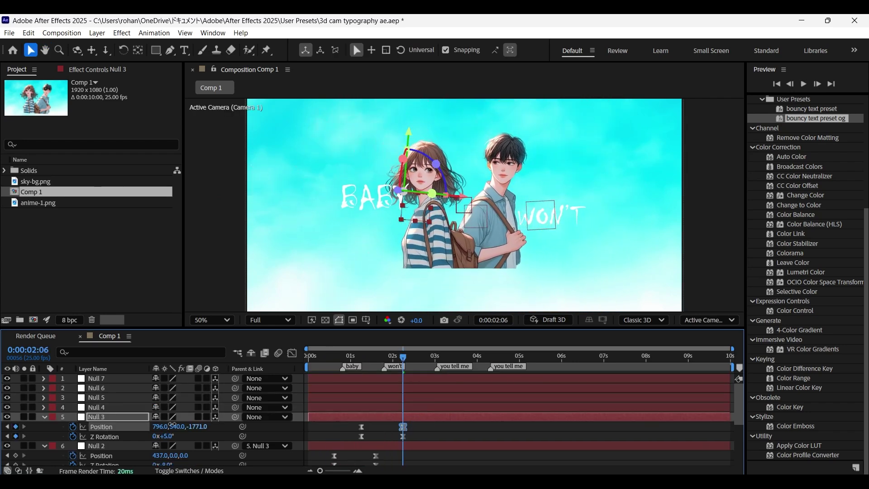
# - Create a new text layer reading YOU TELL ME
pyautogui.rightClick(88, 382)
pyautogui.moveTo(97, 28)
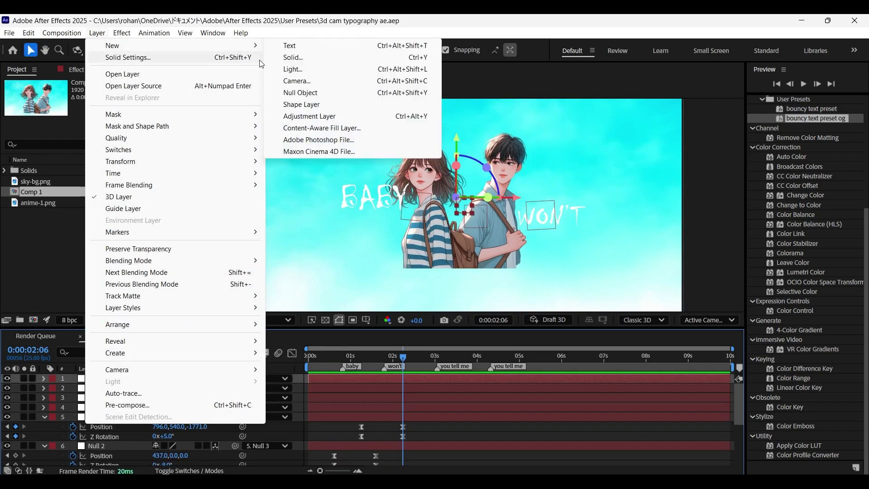
pyautogui.click(309, 46)
pyautogui.write('YOU TELL ME')
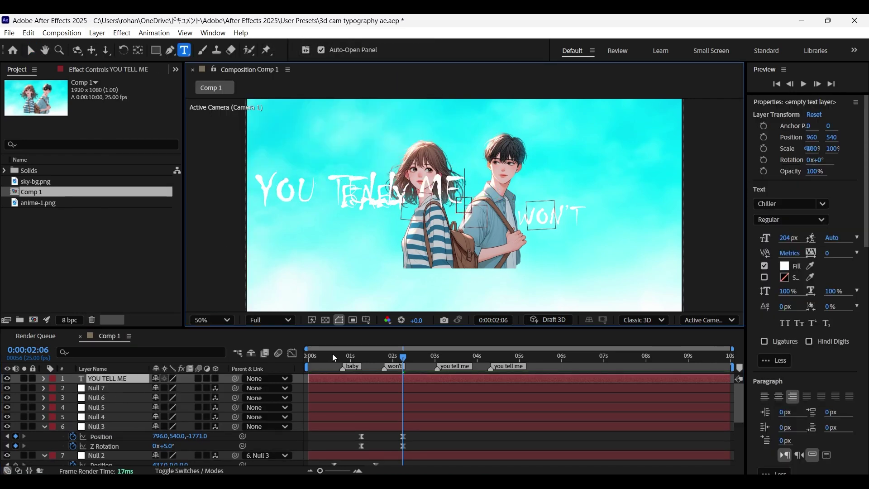
# - Center the YOU TELL ME layer's anchor point and align the layer to the horizontal and vertical center of the composition
pyautogui.click(124, 381)
pyautogui.press('y')
pyautogui.scroll(-6, 805, 368)
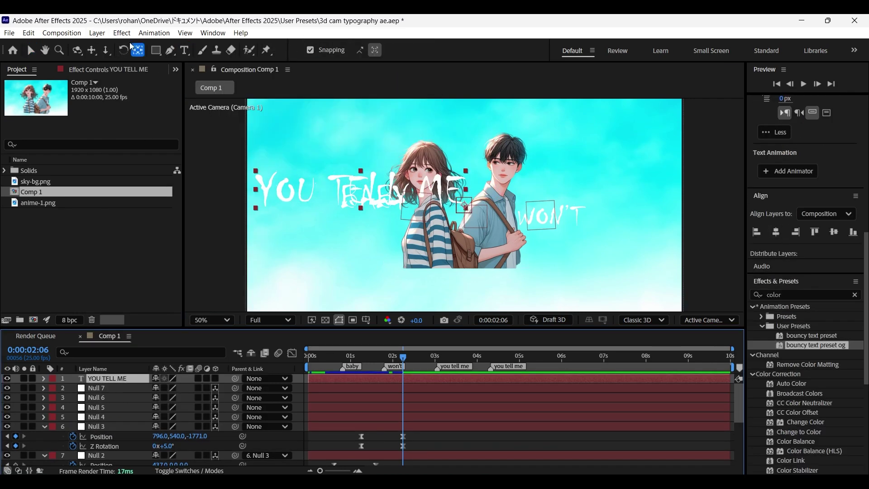
pyautogui.doubleClick(138, 52)
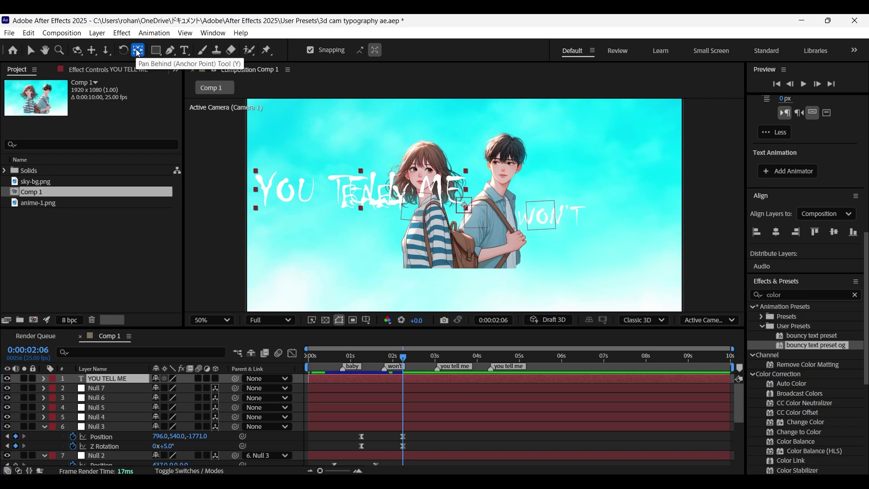
pyautogui.click(776, 232)
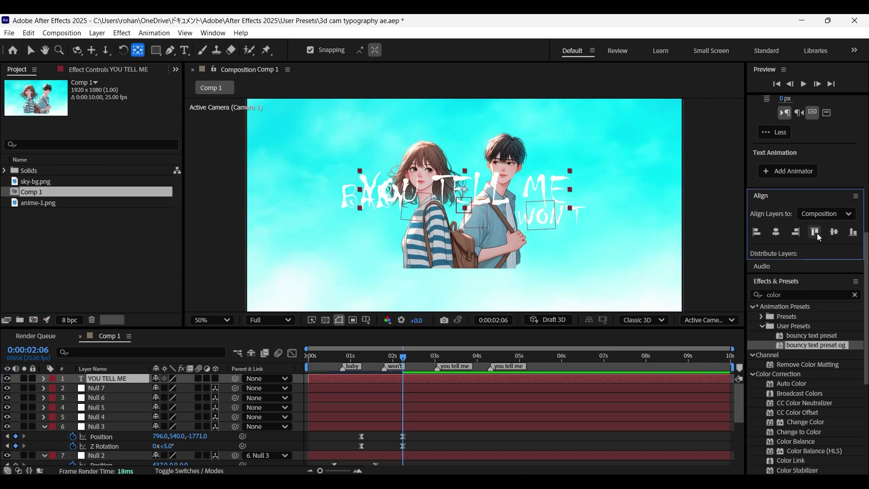
pyautogui.click(833, 235)
# - Make the YOU TELL ME layer 3D and set its Position to 960, 725, -2313
pyautogui.click(216, 381)
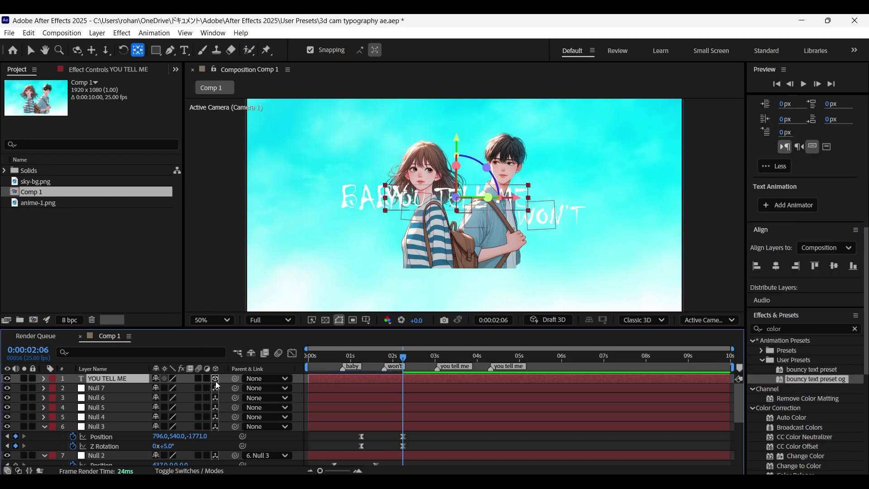
pyautogui.press('p')
pyautogui.moveTo(177, 392); pyautogui.dragTo(270, 406)
pyautogui.moveTo(198, 393); pyautogui.dragTo(72, 388)
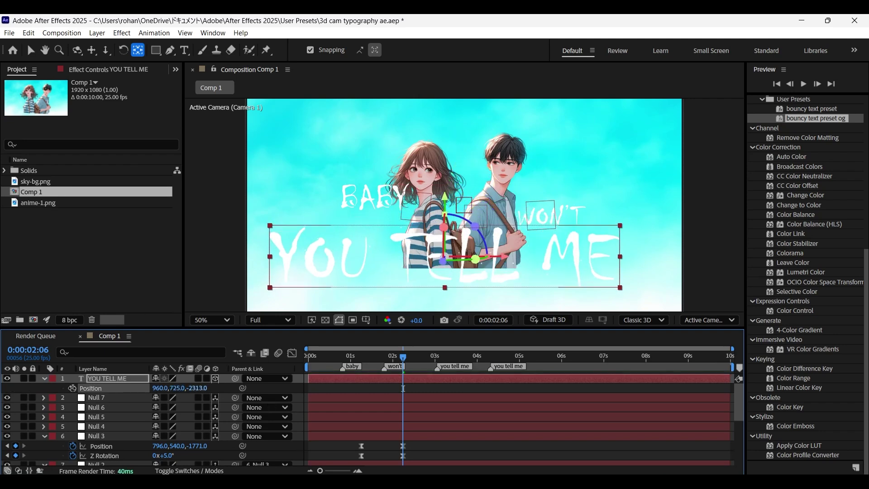
pyautogui.click(45, 378)
pyautogui.click(108, 378)
pyautogui.keyDown('ctrl'); pyautogui.click(107, 378); pyautogui.keyUp('ctrl')
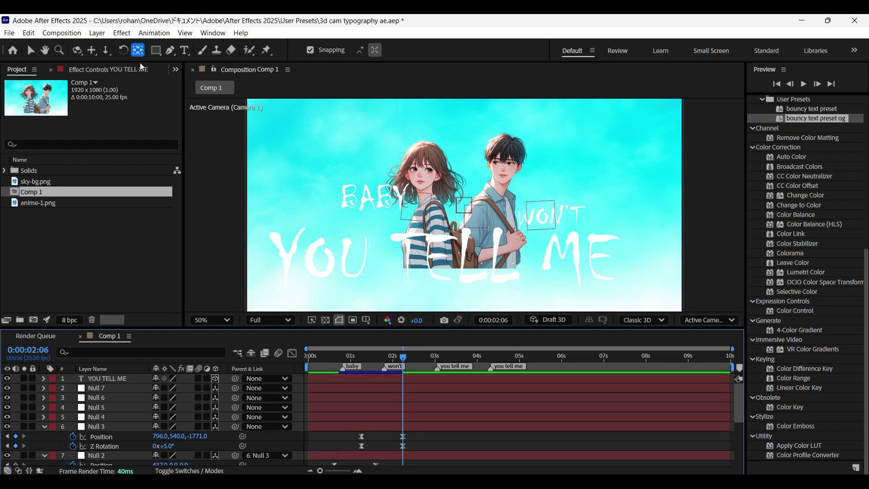
# - Draw a thin white rectangle about 2152 by 18 px across the frame under YOU TELL ME and stretch it wider
pyautogui.click(156, 49)
pyautogui.moveTo(219, 279); pyautogui.dragTo(700, 281)
pyautogui.press('v')
pyautogui.scroll(-2, 706, 283)
pyautogui.moveTo(330, 226); pyautogui.dragTo(122, 246)
pyautogui.scroll(-1, 281, 304)
pyautogui.scroll(1, 282, 304)
pyautogui.click(44, 379)
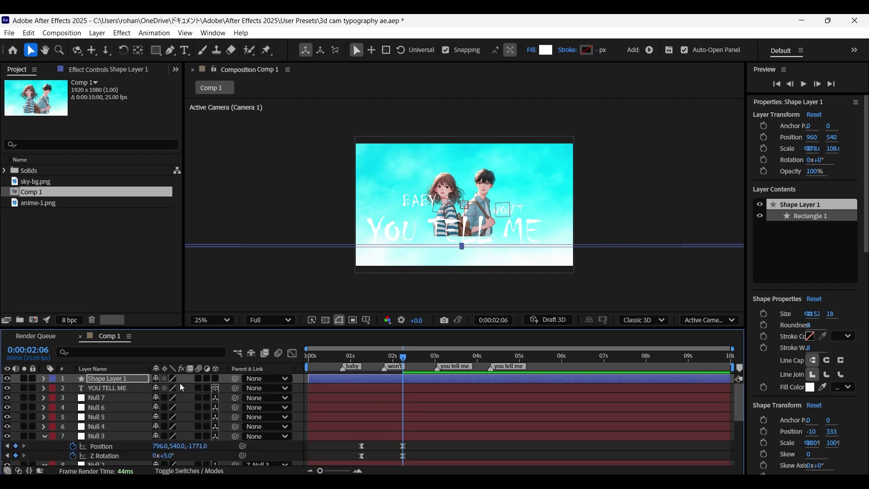
# - Make the rectangle shape layer 3D and copy the YOU TELL ME layer's Z position of -2313 to it
pyautogui.click(216, 380)
pyautogui.press('p')
pyautogui.moveTo(175, 388); pyautogui.dragTo(288, 404)
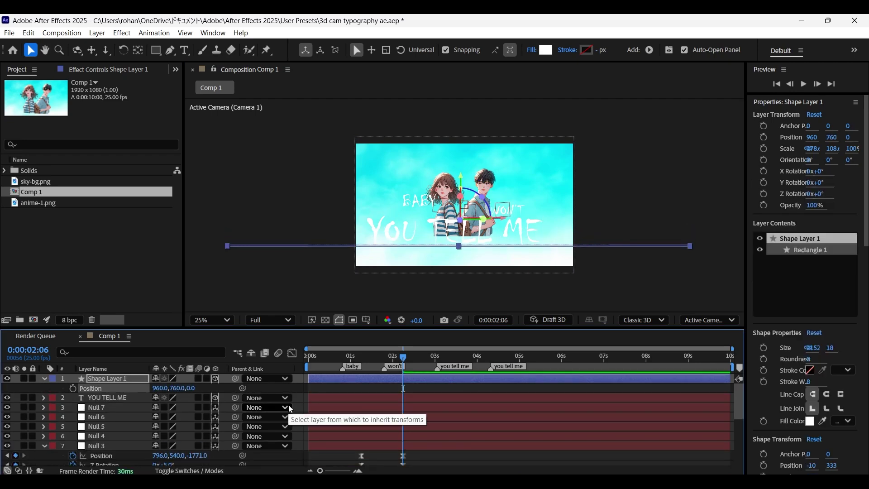
pyautogui.click(128, 401)
pyautogui.press('p')
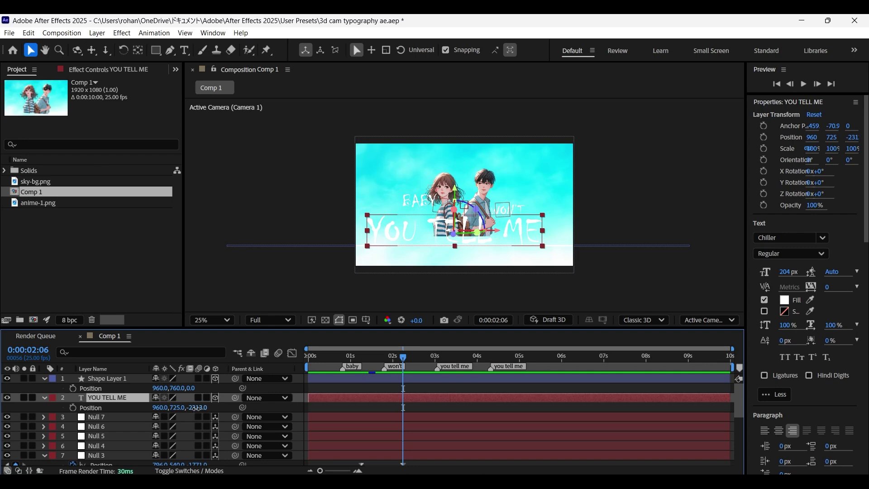
pyautogui.hotkey('ctrl', 'c')
pyautogui.click(188, 388)
pyautogui.hotkey('ctrl', 'v')
pyautogui.press('Return')
pyautogui.press('F2')
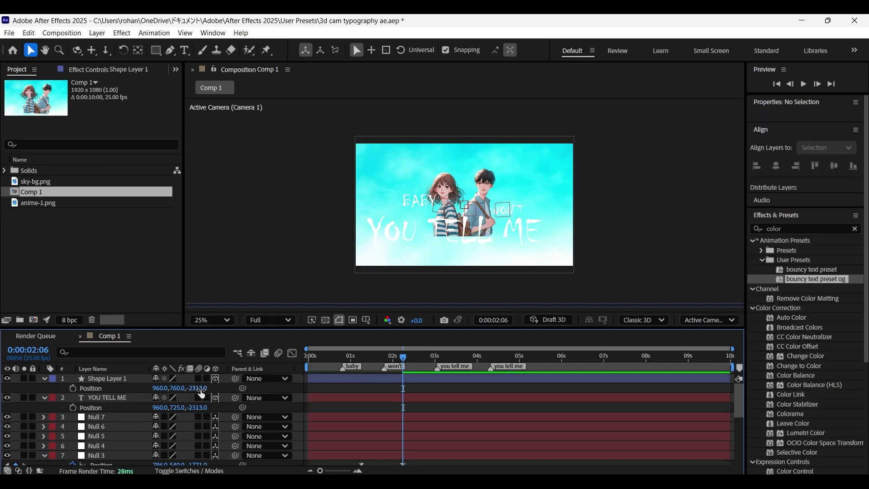
# - Set the rectangle layer's Y position to 469 and the YOU TELL ME layer's X position to 1002
pyautogui.moveTo(181, 388); pyautogui.dragTo(8, 390)
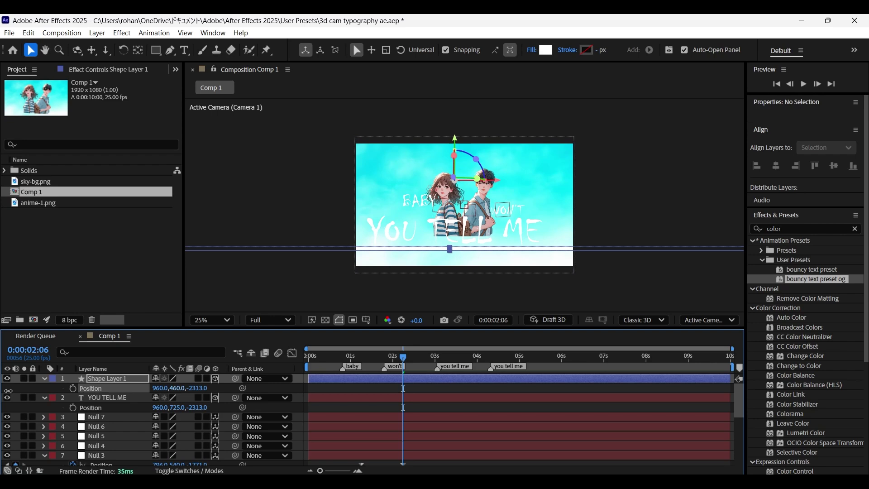
pyautogui.moveTo(301, 368); pyautogui.dragTo(414, 367)
pyautogui.moveTo(158, 408); pyautogui.dragTo(178, 410)
pyautogui.click(45, 398)
pyautogui.click(44, 379)
# - Set the Z Rotation of both the YOU TELL ME layer and the rectangle layer to -13°
pyautogui.press('r')
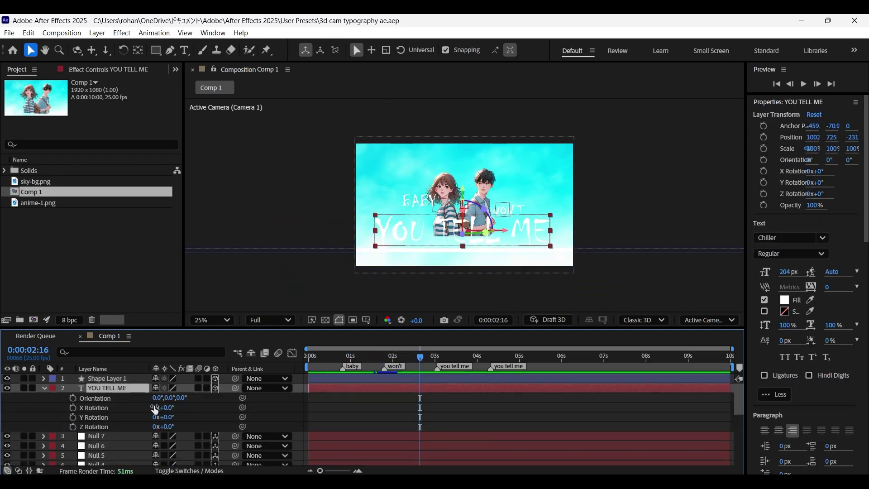
pyautogui.moveTo(169, 427); pyautogui.dragTo(164, 422)
pyautogui.click(114, 379)
pyautogui.press('r')
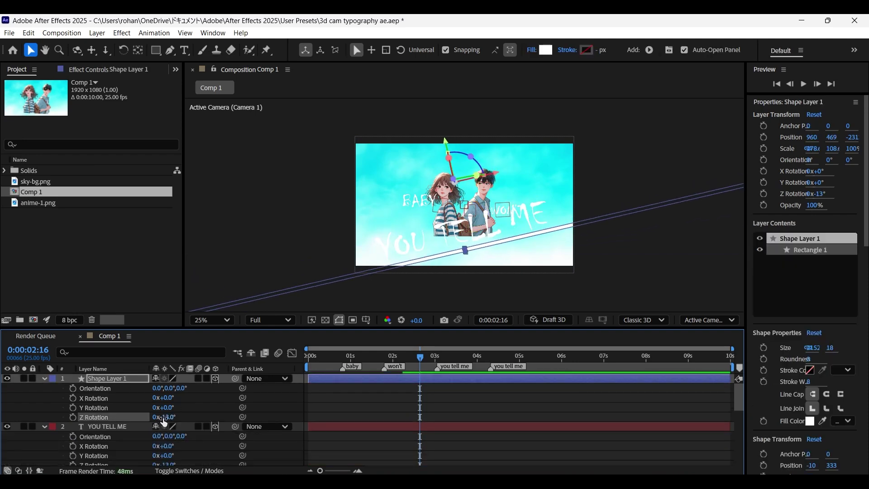
# - Set Null 3's Z position to -2090 at its 0:00:02:06 keyframe
pyautogui.click(421, 358)
pyautogui.scroll(-3, 116, 425)
pyautogui.click(403, 360)
pyautogui.moveTo(203, 436); pyautogui.dragTo(172, 436)
# - Parent Null 3 to Null 4 and keyframe Null 4's Position and Z Rotation at 0:00:02:06
pyautogui.moveTo(3, 471); pyautogui.dragTo(41, 470)
pyautogui.moveTo(234, 427); pyautogui.dragTo(110, 417)
pyautogui.click(110, 416)
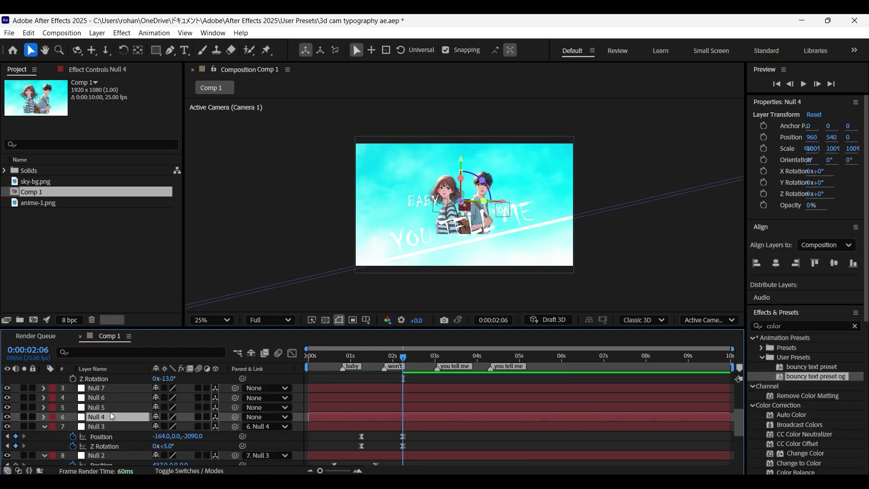
pyautogui.hotkey('alt', 'shift', 'p')
pyautogui.hotkey('shift', 'r')
pyautogui.scroll(-2, 104, 417)
pyautogui.click(73, 408)
pyautogui.scroll(1, 445, 404)
pyautogui.click(447, 415)
pyautogui.press('u')
pyautogui.press('u')
# - Move Null 4's starting keyframes back to the "won't" marker and lower its Z position at 0:00:02:19
pyautogui.moveTo(421, 396); pyautogui.dragTo(400, 408)
pyautogui.moveTo(403, 408); pyautogui.dragTo(386, 407)
pyautogui.moveTo(402, 357); pyautogui.dragTo(427, 358)
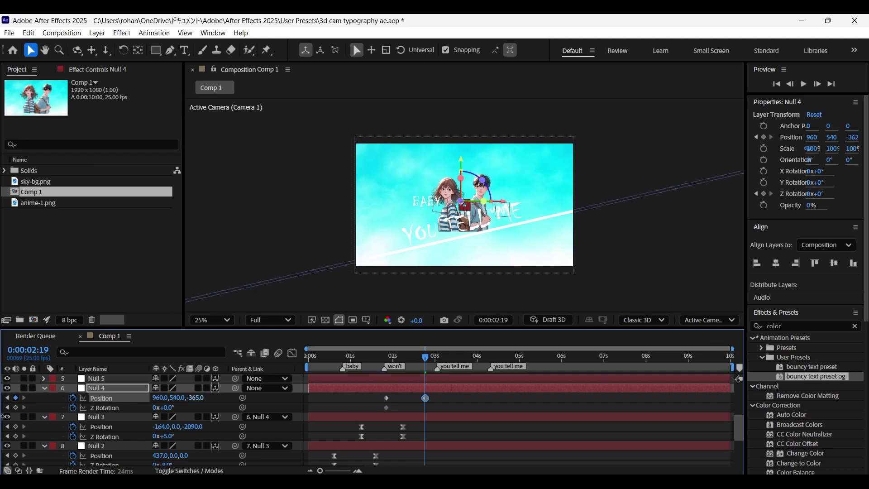
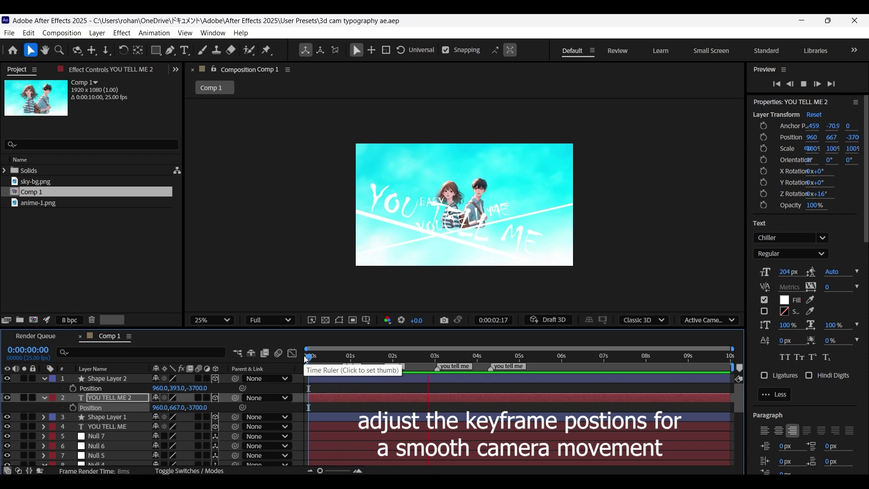
# - Apply Easy Ease to Null 4's Position and Z Rotation keyframes and preview the camera move
pyautogui.moveTo(314, 356); pyautogui.dragTo(414, 357)
pyautogui.scroll(-2, 110, 436)
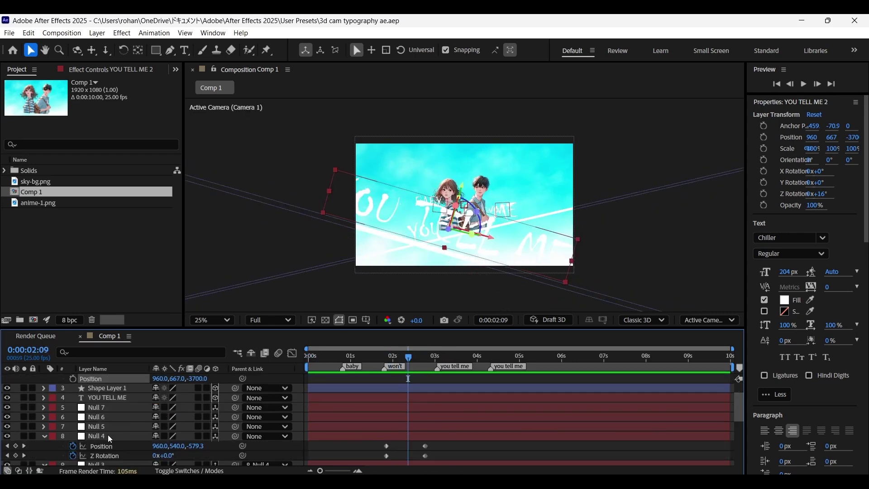
pyautogui.moveTo(443, 448); pyautogui.dragTo(377, 459)
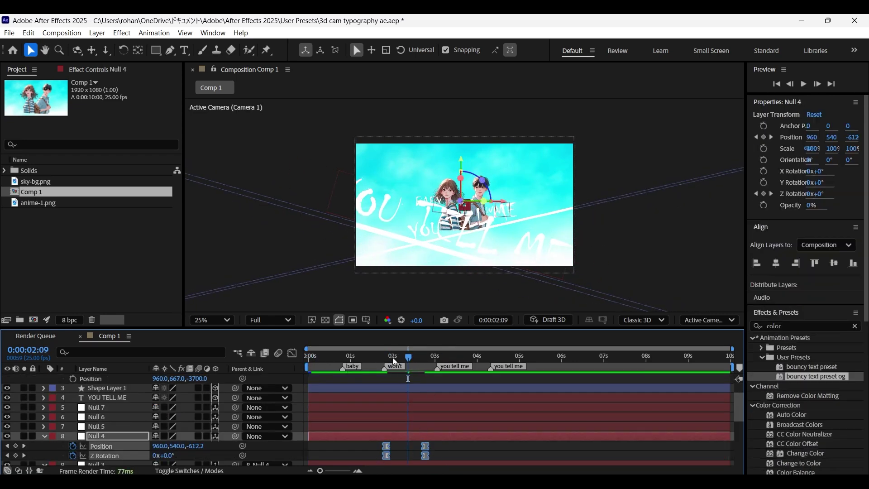
pyautogui.moveTo(393, 358); pyautogui.dragTo(381, 356)
pyautogui.press('space')
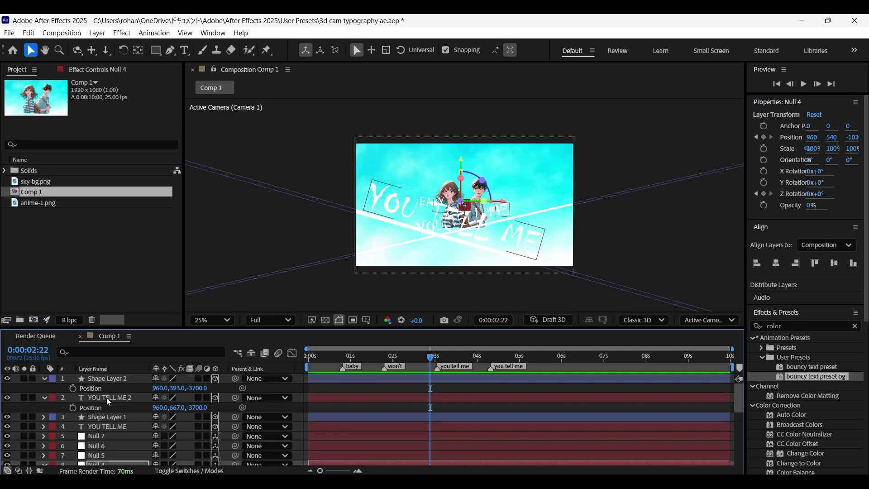
# - Set the Z Rotation of YOU TELL ME 2 and Shape Layer 2 to 10°
pyautogui.click(107, 398)
pyautogui.press('r')
pyautogui.moveTo(160, 437); pyautogui.dragTo(170, 418)
pyautogui.click(107, 378)
pyautogui.press('r')
pyautogui.click(198, 416)
# - Set the YOU TELL ME 2 layer's X position to 1025 and check the result along the timeline
pyautogui.click(112, 425)
pyautogui.press('p')
pyautogui.moveTo(165, 436); pyautogui.dragTo(208, 441)
pyautogui.moveTo(369, 357); pyautogui.dragTo(421, 355)
pyautogui.click(43, 378)
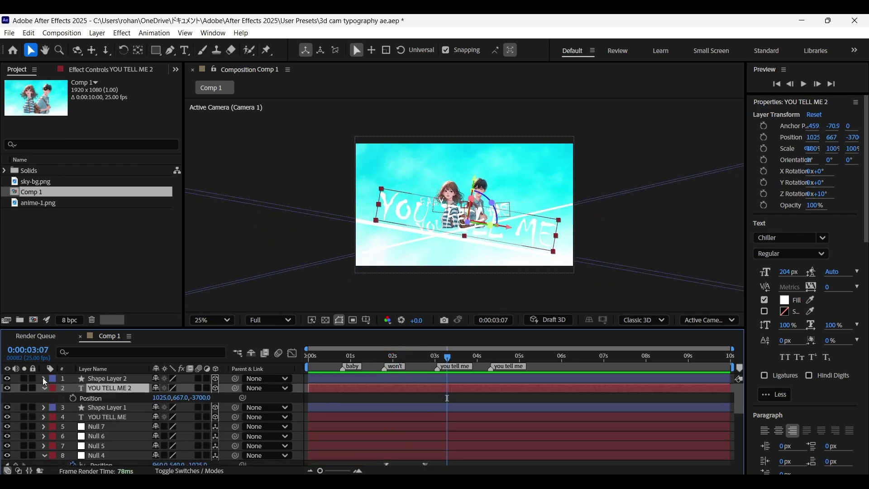
# - Parent Null 4 to Null 5 and keyframe Null 5's Position and Z Rotation at 0:00:02:10
pyautogui.scroll(-4, 42, 377)
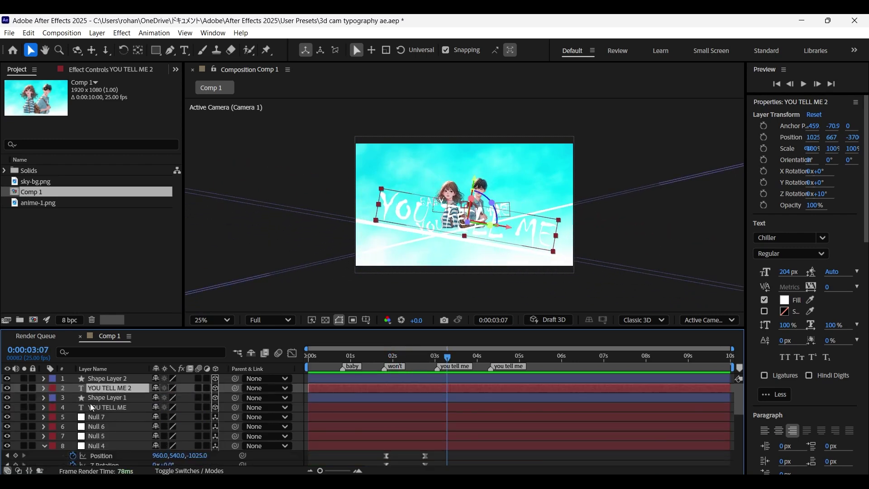
pyautogui.click(127, 416)
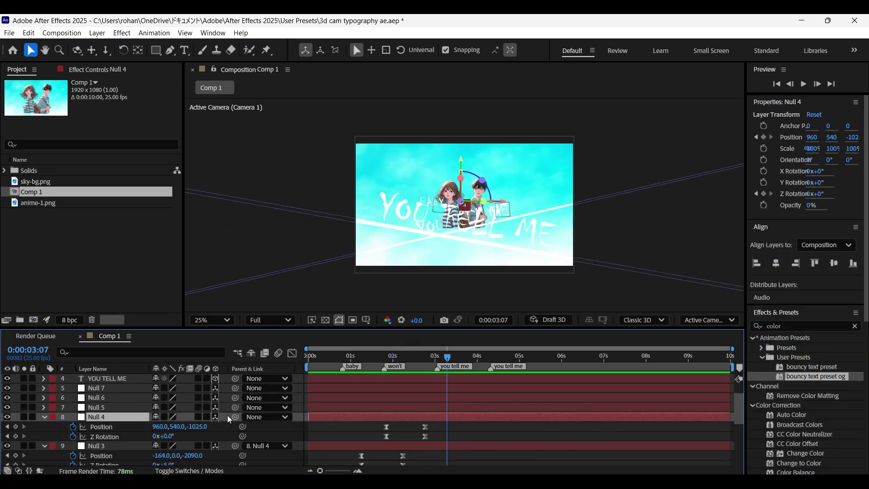
pyautogui.moveTo(197, 418); pyautogui.dragTo(121, 407)
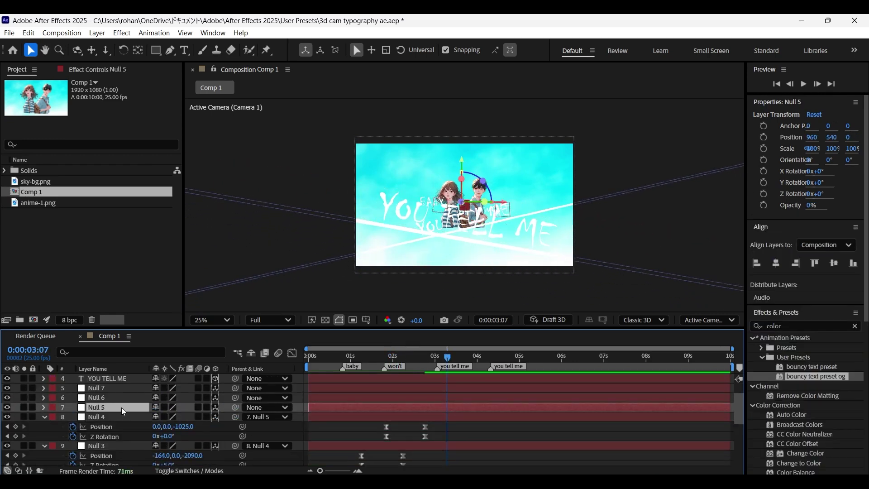
pyautogui.press('p')
pyautogui.moveTo(447, 357); pyautogui.dragTo(409, 357)
pyautogui.click(74, 417)
pyautogui.hotkey('shift', 'r')
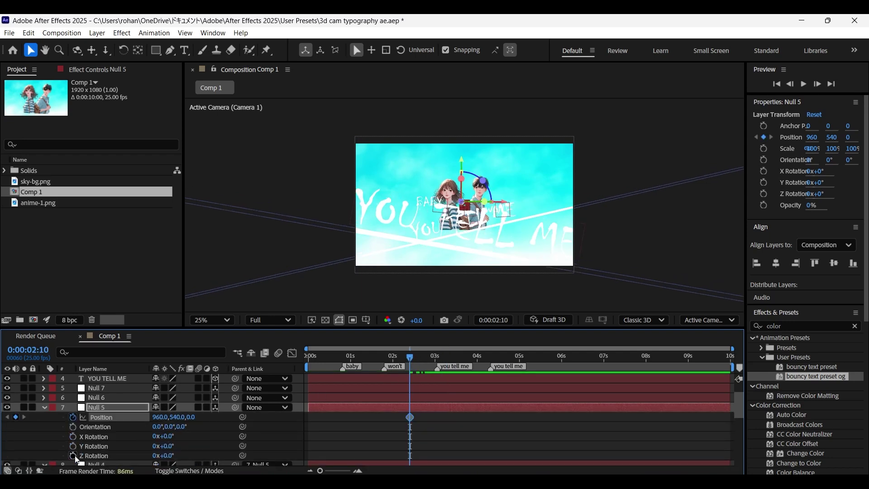
pyautogui.click(74, 456)
pyautogui.click(115, 407)
pyautogui.press('u')
pyautogui.press('u')
# - Set Null 5's Position to 960, 540, -386 and its Z Rotation to 7° at 0:00:03:10
pyautogui.moveTo(429, 356); pyautogui.dragTo(454, 358)
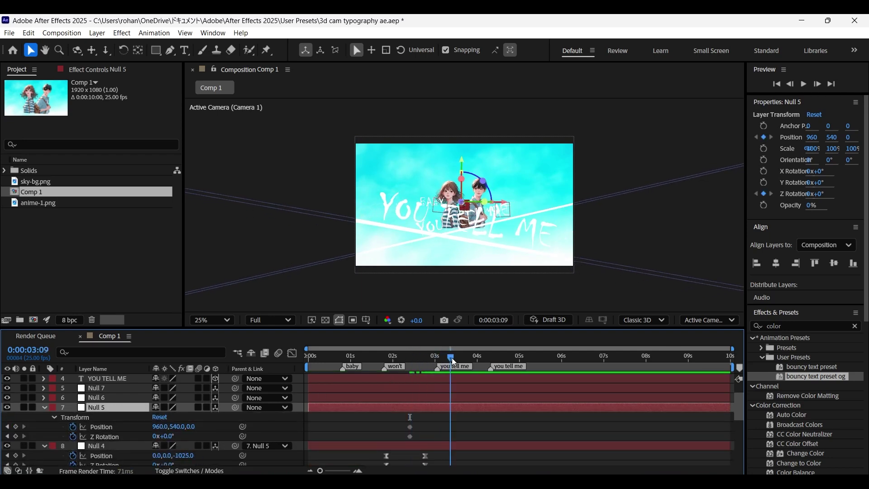
pyautogui.moveTo(197, 431)
pyautogui.mouseDown()
pyautogui.moveTo(11, 418)
pyautogui.moveTo(185, 427)
pyautogui.mouseUp()
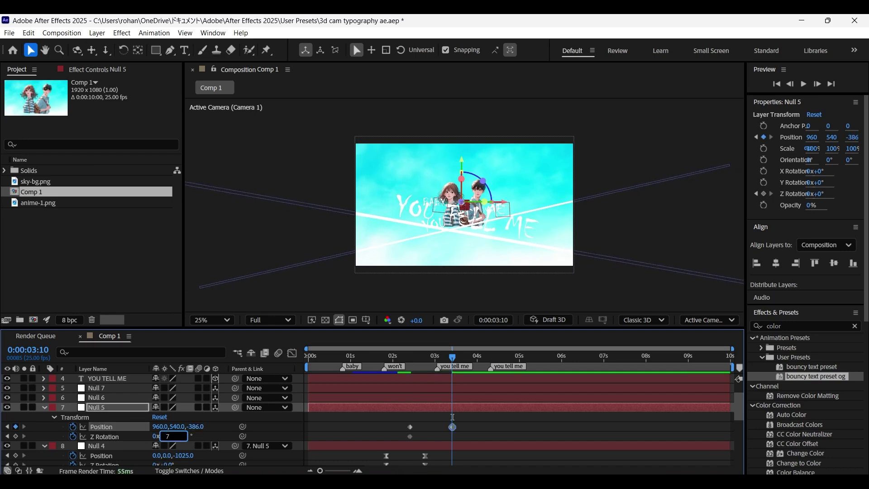
pyautogui.click(198, 435)
# - Set the Z Rotation of YOU TELL ME 2 and Shape Layer 2 to 16°
pyautogui.scroll(3, 518, 453)
pyautogui.click(123, 389)
pyautogui.write('r')
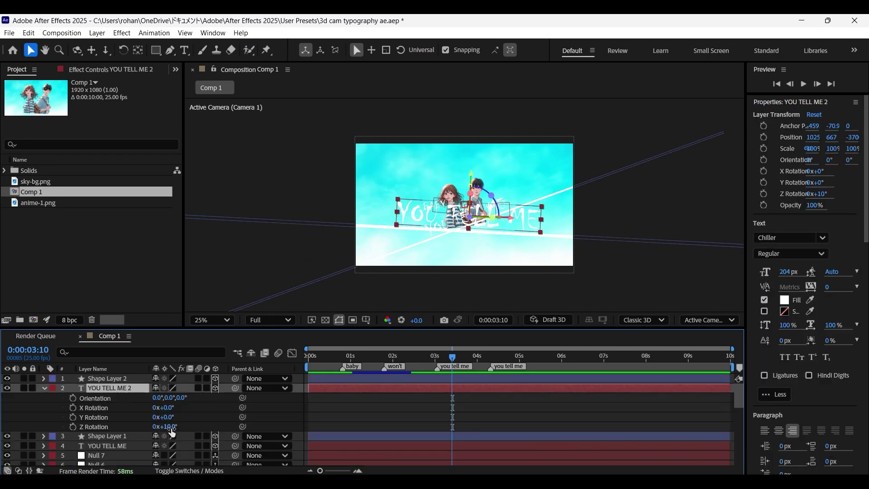
pyautogui.write('16')
pyautogui.click(122, 379)
pyautogui.press('r')
pyautogui.click(171, 417)
pyautogui.write('16')
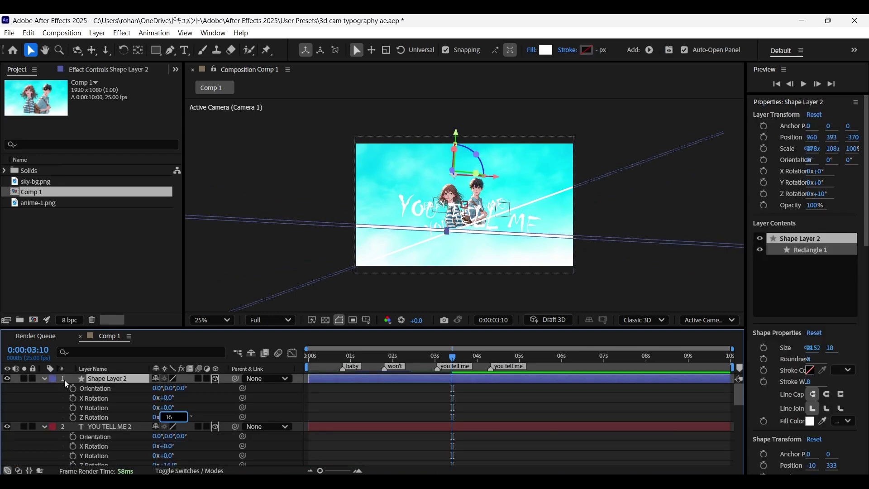
# - Duplicate YOU TELL ME 2 and Shape Layer 2 for the next lyric, with the time at 0:00:03:19
pyautogui.click(64, 379)
pyautogui.click(44, 427)
pyautogui.click(45, 378)
pyautogui.click(120, 390)
pyautogui.moveTo(452, 357); pyautogui.dragTo(468, 369)
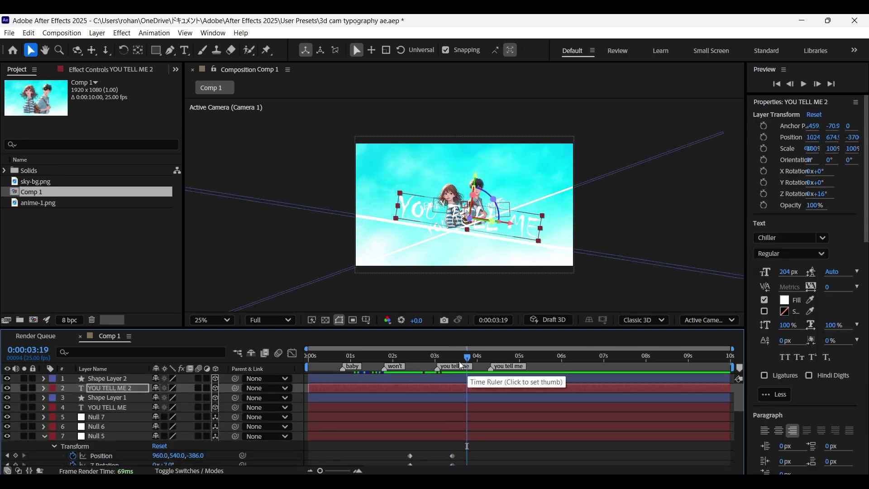
pyautogui.keyDown('ctrl'); pyautogui.click(121, 379); pyautogui.keyUp('ctrl')
pyautogui.hotkey('ctrl', 'd')
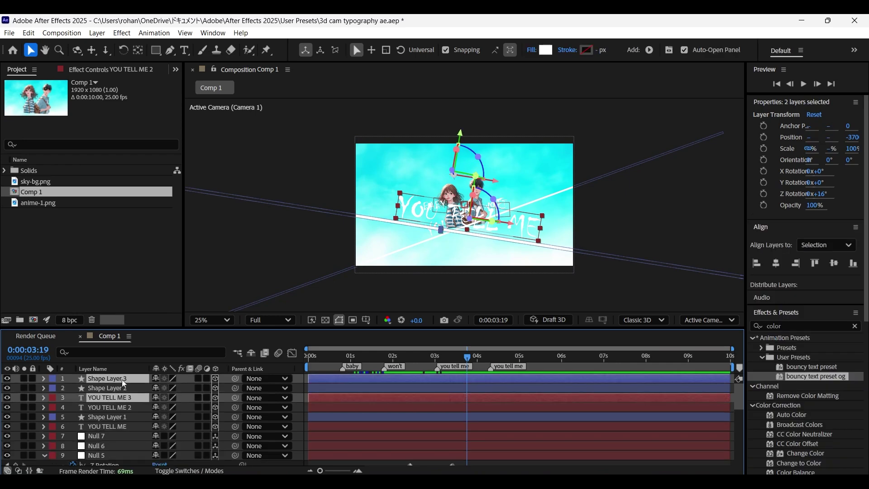
# - Place YOU TELL ME 3 directly beneath Shape Layer 3 in the stack and set both layers' Position to 960, 393, -4200
pyautogui.moveTo(125, 401); pyautogui.dragTo(122, 382)
pyautogui.press('p')
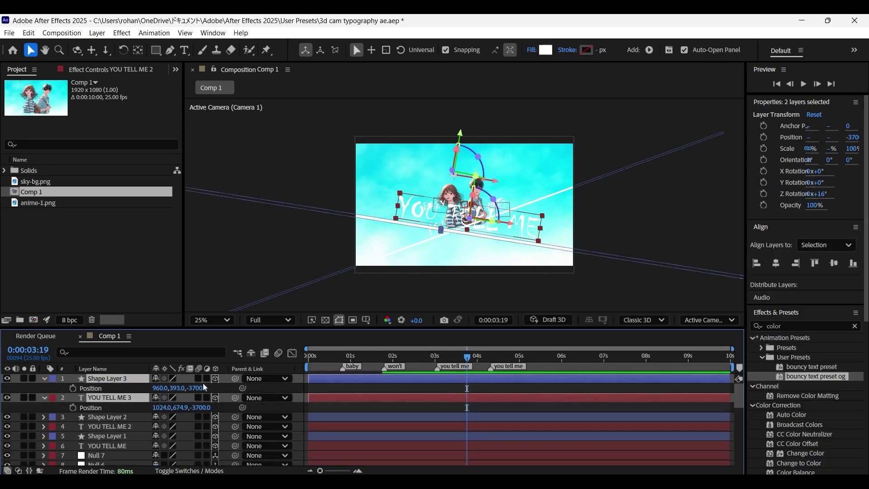
pyautogui.click(193, 390)
pyautogui.write('-4200')
pyautogui.click(227, 390)
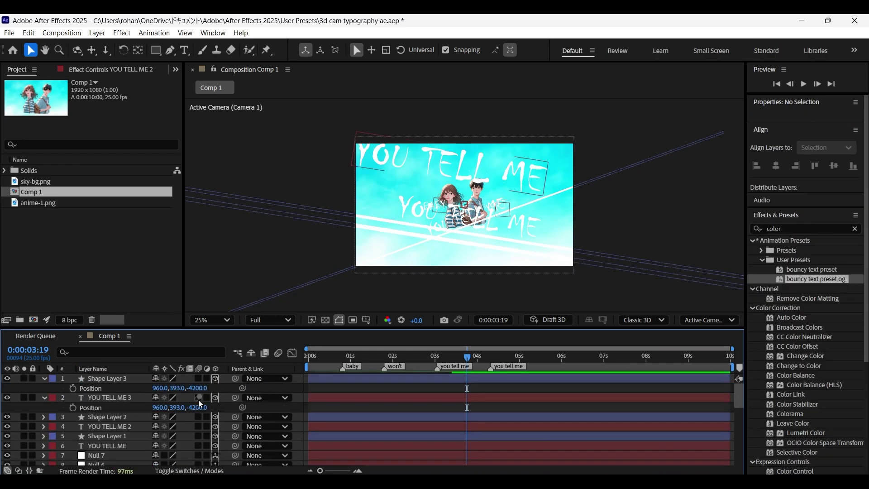
# - Set the Z Rotation of Shape Layer 3 and YOU TELL ME 3 to 0°
pyautogui.click(118, 380)
pyautogui.keyDown('ctrl'); pyautogui.click(113, 396); pyautogui.keyUp('ctrl')
pyautogui.press('r')
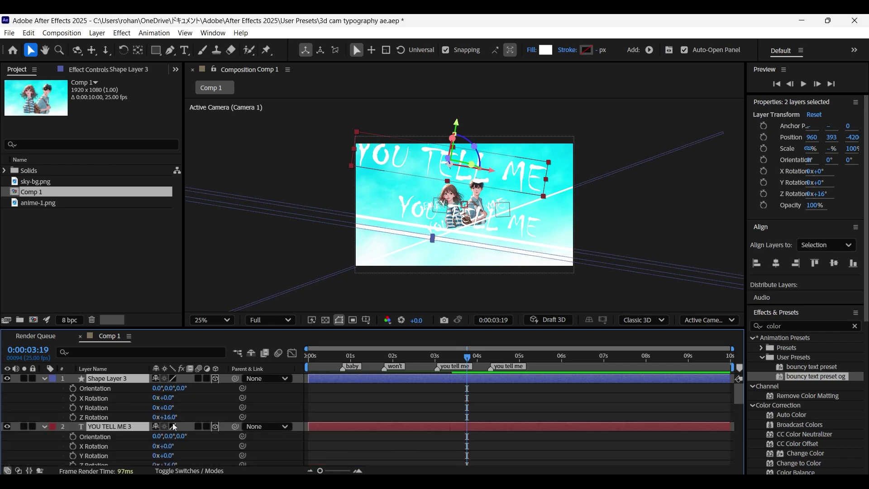
pyautogui.click(208, 415)
pyautogui.press('space')
pyautogui.hotkey('ctrl', 's')
# - Collapse the new lyric layers' properties and parent Null 5 to Null 6
pyautogui.click(107, 379)
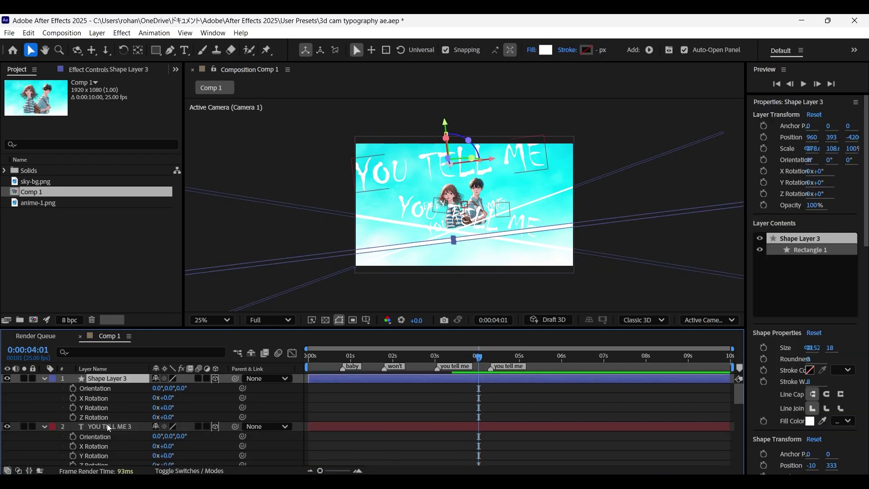
pyautogui.press('u')
pyautogui.click(94, 388)
pyautogui.scroll(-1, 160, 431)
pyautogui.moveTo(235, 426); pyautogui.dragTo(112, 420)
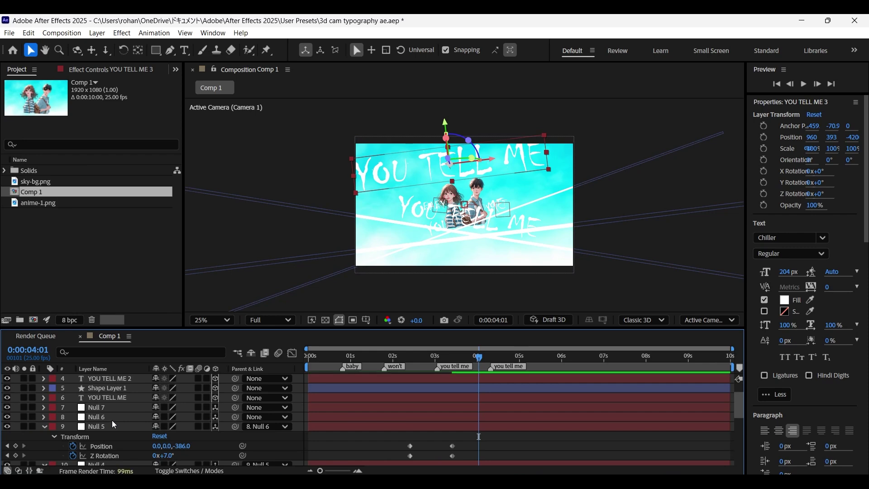
# - Keyframe Null 6's Position and Z Rotation at about 0:00:03:00 and show both animated properties
pyautogui.click(112, 419)
pyautogui.press('p')
pyautogui.click(428, 358)
pyautogui.moveTo(429, 359); pyautogui.dragTo(474, 361)
pyautogui.click(73, 427)
pyautogui.hotkey('shift', 'r')
pyautogui.scroll(-1, 102, 441)
pyautogui.click(72, 436)
pyautogui.click(123, 388)
pyautogui.press('u')
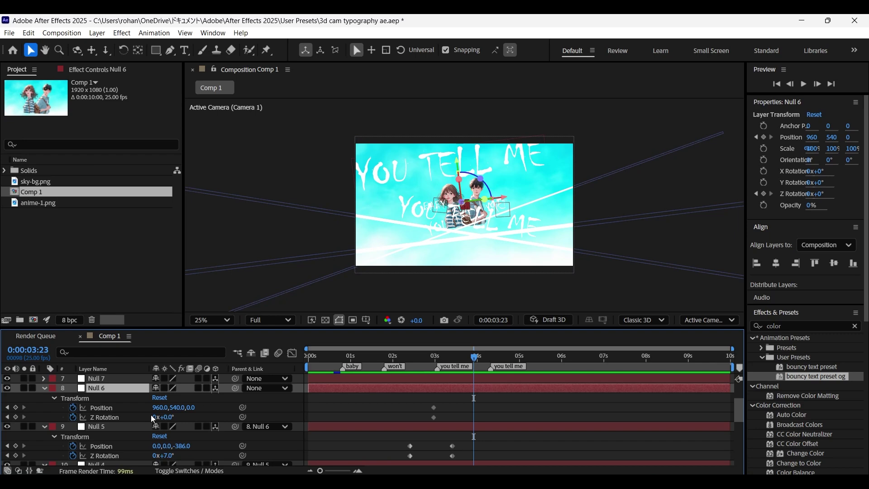
# - At 0:00:03:23, set Null 6's Z Rotation to -7° and its Position to 960, 540, -850, and ease the keyframes
pyautogui.click(170, 417)
pyautogui.write('-7')
pyautogui.click(209, 420)
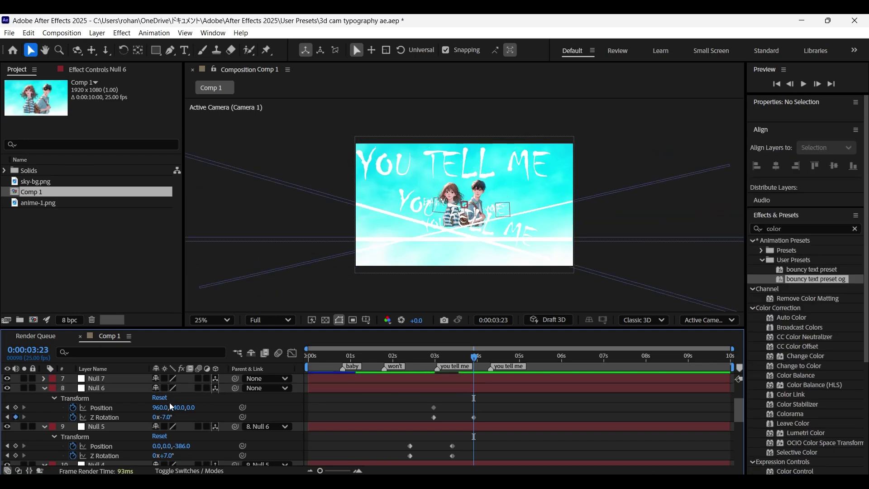
pyautogui.moveTo(191, 409); pyautogui.dragTo(159, 428)
pyautogui.moveTo(503, 403); pyautogui.dragTo(420, 417)
# - Lower YOU TELL ME 3 onto its underline and nudge it down together with Shape Layer 3 toward the frame's lower part
pyautogui.scroll(3, 121, 387)
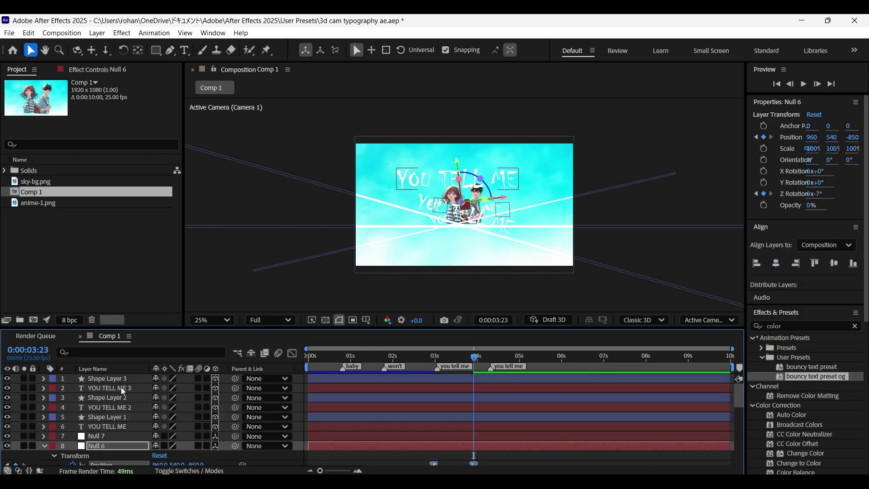
pyautogui.click(121, 379)
pyautogui.click(116, 387)
pyautogui.hotkey('shift', 'Down')
pyautogui.hotkey('shift', 'Down')
pyautogui.hotkey('shift', 'Down')
pyautogui.hotkey('shift', 'Down')
pyautogui.hotkey('shift', 'Down')
pyautogui.hotkey('shift', 'Down')
pyautogui.hotkey('shift', 'Down')
pyautogui.hotkey('shift', 'Down')
pyautogui.keyDown('shift'); pyautogui.click(121, 379); pyautogui.keyUp('shift')
pyautogui.press('Down')
pyautogui.press('Down')
pyautogui.press('Down')
pyautogui.press('Down')
pyautogui.press('Down')
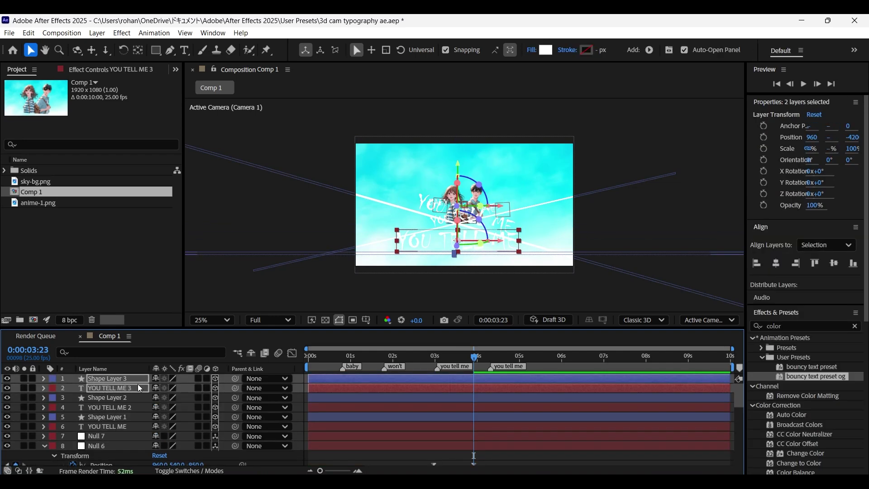
# - Apply the bouncy text preset og to YOU TELL ME, YOU TELL ME 2 and YOU TELL ME 3
pyautogui.click(102, 418)
pyautogui.click(105, 426)
pyautogui.scroll(-10, 858, 324)
pyautogui.moveTo(817, 153); pyautogui.dragTo(136, 427)
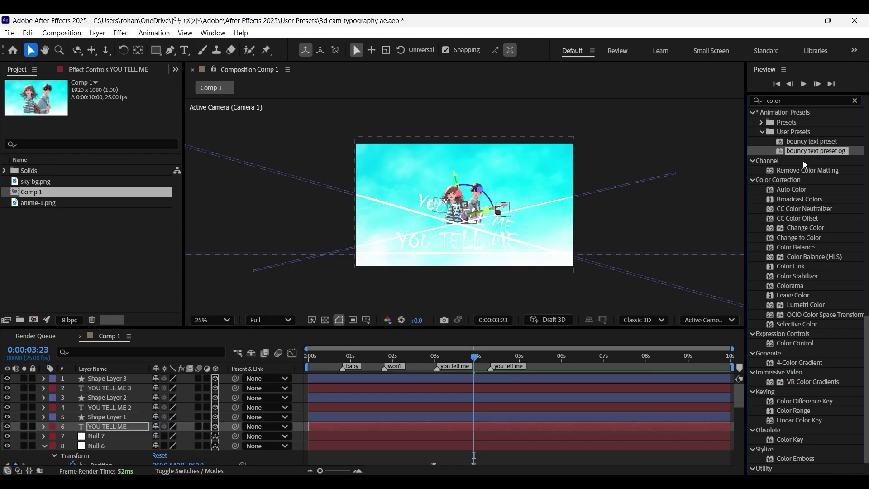
pyautogui.moveTo(813, 152); pyautogui.dragTo(122, 407)
pyautogui.moveTo(805, 154); pyautogui.dragTo(134, 391)
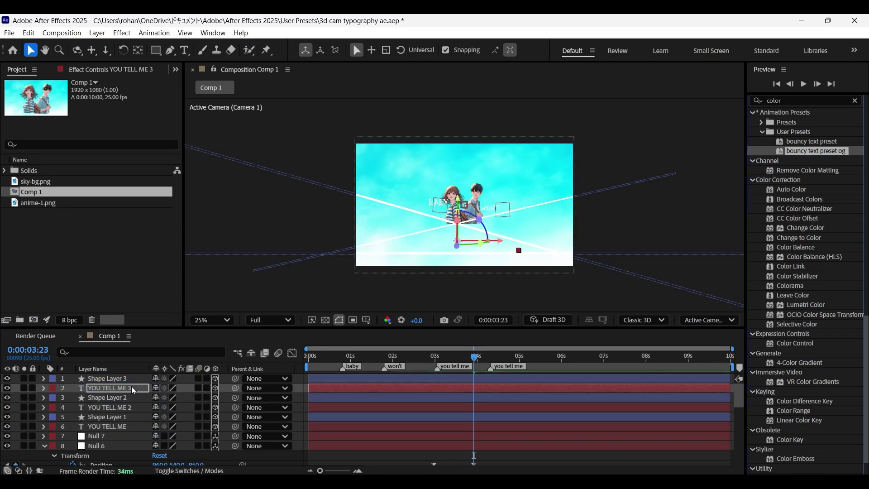
# - Retime YOU TELL ME's Range Selector Offset keyframes to run from about 0:00:01:16 to 0:00:02:17, previewing the text entrance
pyautogui.moveTo(344, 354); pyautogui.dragTo(425, 369)
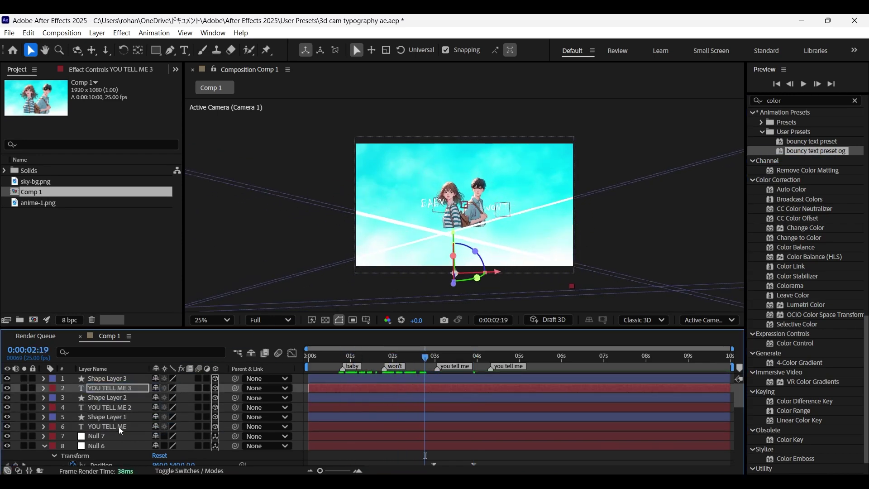
pyautogui.click(119, 427)
pyautogui.press('u')
pyautogui.scroll(-1, 549, 442)
pyautogui.moveTo(550, 443); pyautogui.dragTo(406, 417)
pyautogui.click(391, 357)
pyautogui.press('space')
pyautogui.press('space')
pyautogui.click(378, 358)
pyautogui.click(368, 358)
pyautogui.press('space')
pyautogui.press('space')
pyautogui.click(417, 358)
pyautogui.moveTo(419, 437); pyautogui.dragTo(421, 436)
pyautogui.click(370, 356)
pyautogui.press('space')
pyautogui.moveTo(371, 358); pyautogui.dragTo(422, 358)
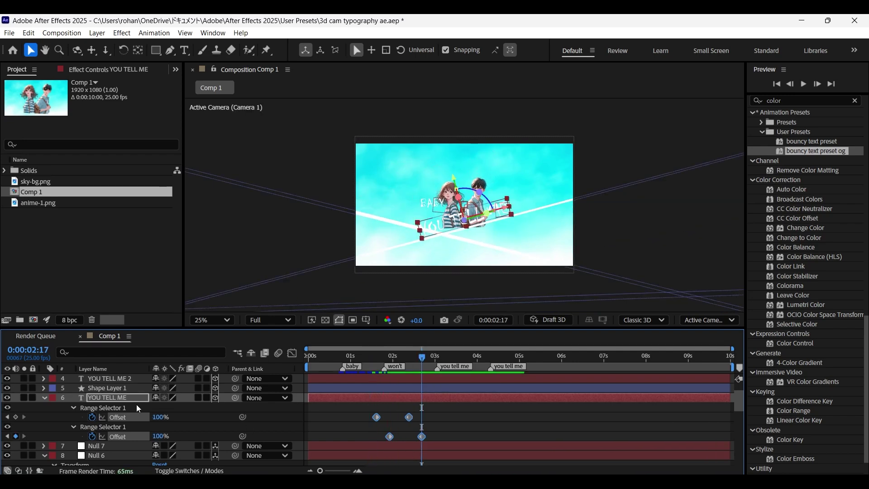
# - Retime YOU TELL ME 2's Range Selector Offset keyframes to run from about 0:00:01:24 to 0:00:03:09 and preview them
pyautogui.click(123, 378)
pyautogui.press('u')
pyautogui.moveTo(547, 398); pyautogui.dragTo(444, 398)
pyautogui.press('space')
pyautogui.moveTo(430, 358); pyautogui.dragTo(396, 356)
pyautogui.moveTo(443, 399); pyautogui.dragTo(433, 398)
pyautogui.moveTo(396, 358); pyautogui.dragTo(393, 358)
pyautogui.press('space')
# - Retime YOU TELL ME 3's Range Selector Offset keyframes to run from about 0:00:02:17 to 0:00:04:02 and preview them
pyautogui.scroll(2, 389, 394)
pyautogui.click(391, 388)
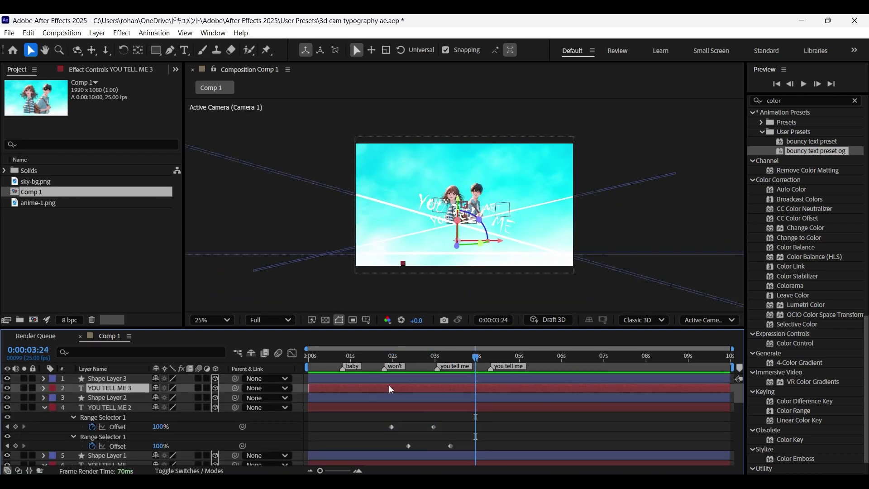
pyautogui.press('u')
pyautogui.moveTo(556, 404); pyautogui.dragTo(449, 428)
pyautogui.click(405, 361)
pyautogui.press('space')
pyautogui.press('space')
pyautogui.moveTo(479, 408); pyautogui.dragTo(468, 406)
pyautogui.moveTo(416, 356); pyautogui.dragTo(409, 360)
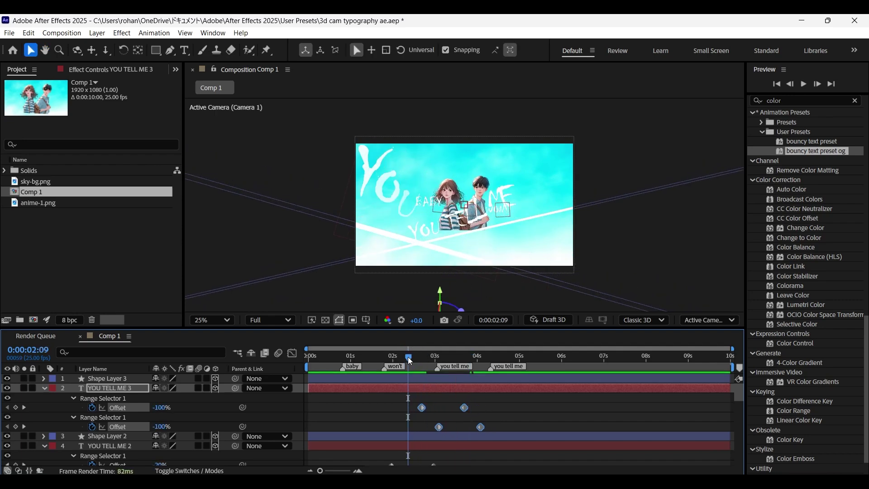
pyautogui.press('space')
pyautogui.press('space')
# - Apply Easy Ease to Null 5's Position and Z Rotation keyframes and preview the camera move
pyautogui.scroll(-2, 73, 423)
pyautogui.scroll(-5, 89, 427)
pyautogui.moveTo(465, 412); pyautogui.dragTo(383, 425)
pyautogui.press('F9')
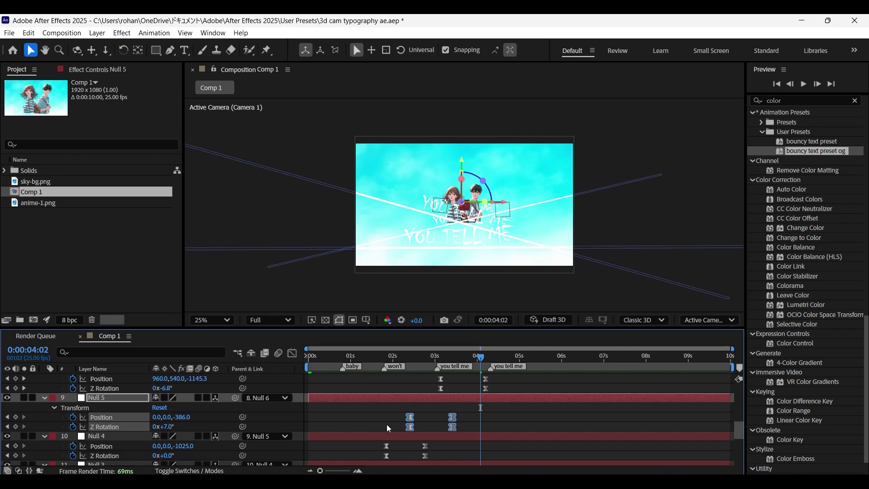
pyautogui.moveTo(430, 356); pyautogui.dragTo(389, 360)
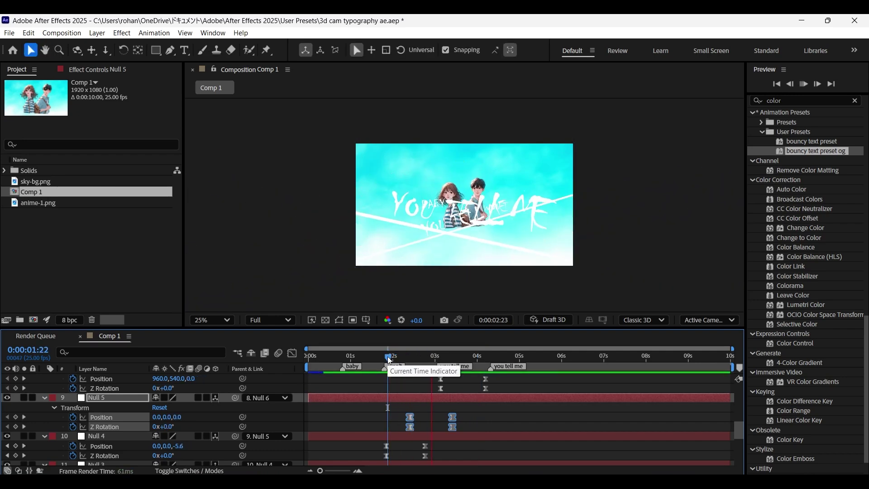
pyautogui.press('space')
# - Shift Null 6's Position and Z Rotation keyframes earlier so the last ones land at 0:00:04:01, and preview the move
pyautogui.moveTo(496, 377); pyautogui.dragTo(432, 391)
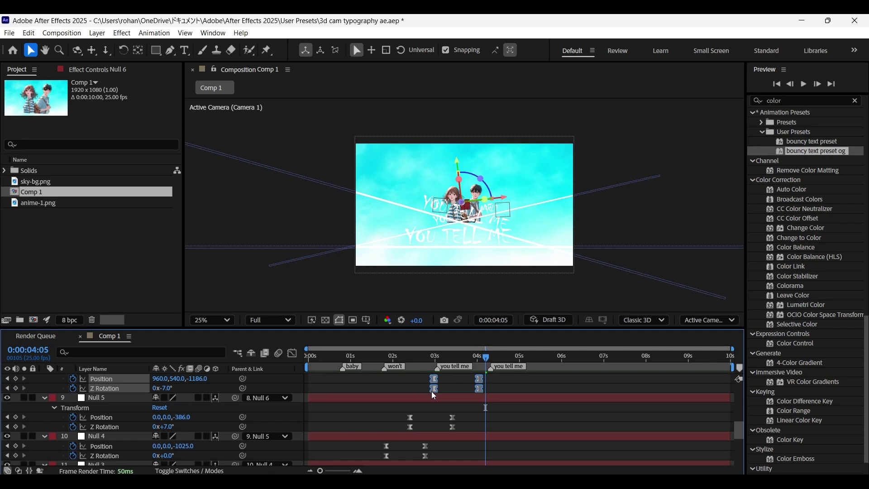
pyautogui.moveTo(423, 356); pyautogui.dragTo(392, 361)
pyautogui.press('space')
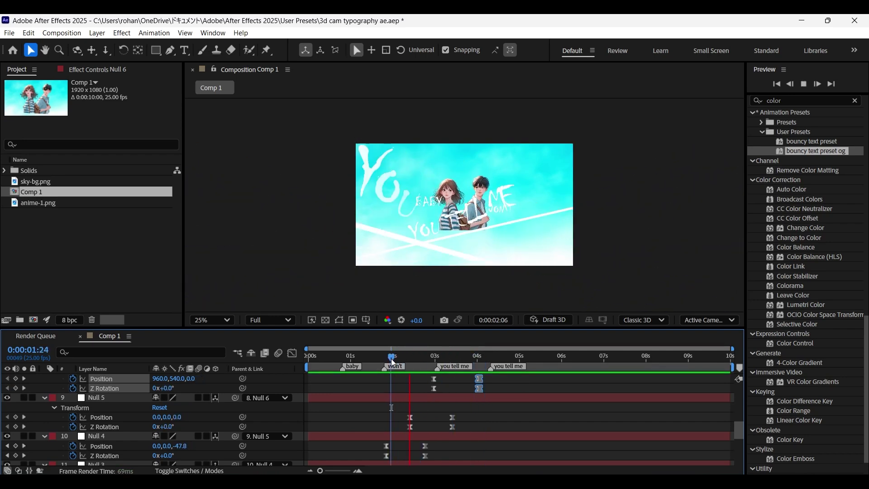
pyautogui.press('space')
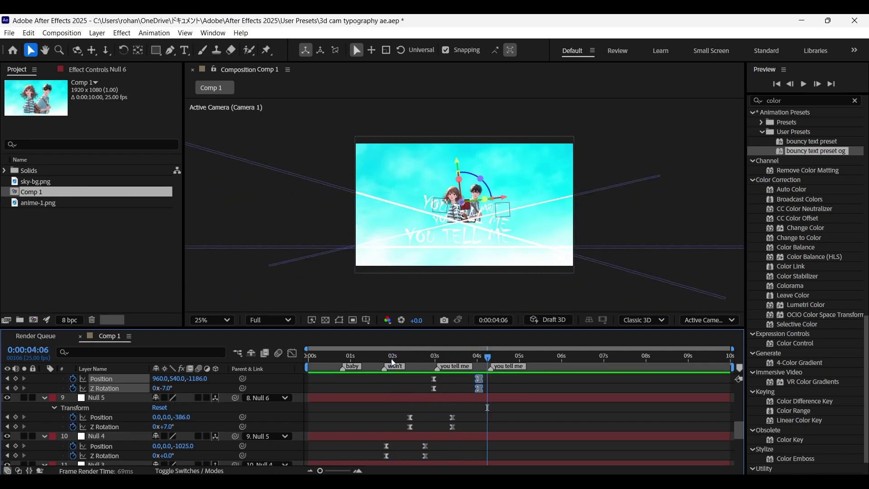
# - Delay YOU TELL ME 3's Range Selector Offset keyframes to run from about 0:00:02:19 to 0:00:04:04
pyautogui.scroll(10, 432, 420)
pyautogui.moveTo(514, 403); pyautogui.dragTo(426, 431)
pyautogui.moveTo(488, 427); pyautogui.dragTo(483, 427)
pyautogui.moveTo(476, 357)
pyautogui.mouseDown()
pyautogui.moveTo(377, 368)
pyautogui.moveTo(467, 358)
pyautogui.mouseUp()
# - Nudge YOU TELL ME 3 and Shape Layer 3 up together, bringing Shape Layer 3's Position to 966.7, 525.3, -4200
pyautogui.click(114, 378)
pyautogui.press('p')
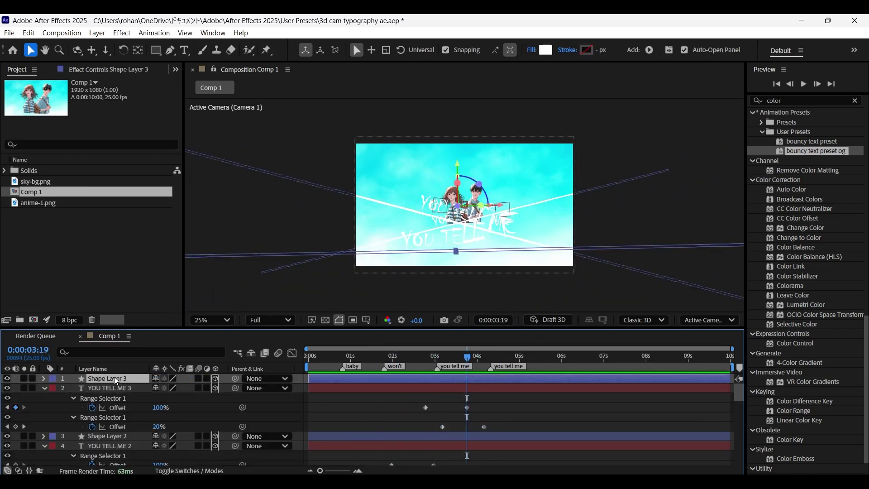
pyautogui.click(110, 398)
pyautogui.press('p')
pyautogui.click(112, 416)
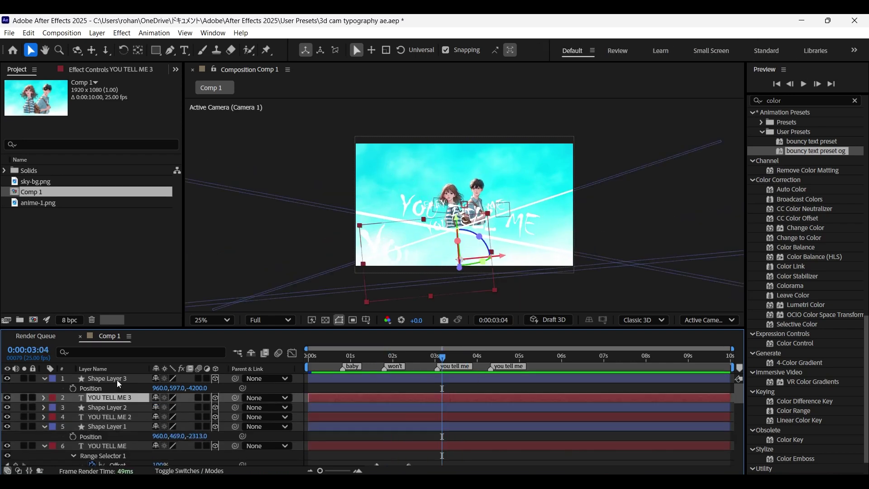
pyautogui.keyDown('ctrl'); pyautogui.click(116, 379); pyautogui.keyUp('ctrl')
pyautogui.hotkey('shift', 'Up')
pyautogui.press('space')
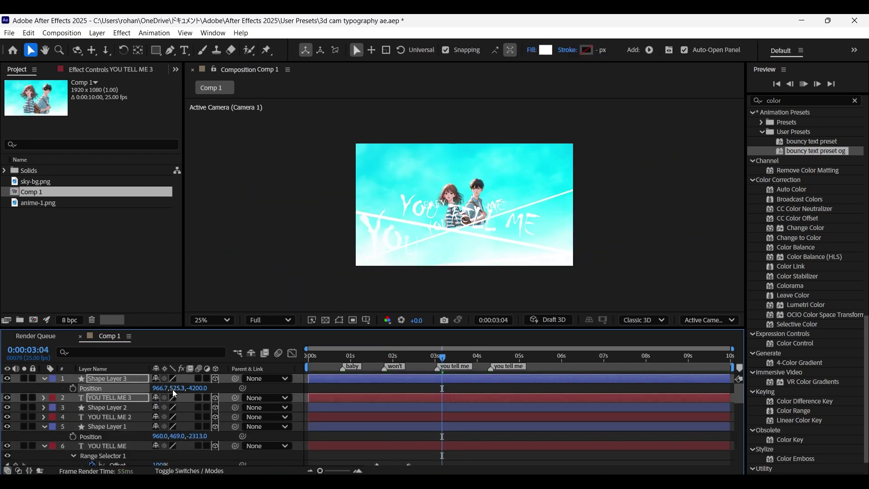
# - Set Null 6's Z position to -721 on its 0:00:04:01 keyframe and preview the camera animation
pyautogui.scroll(-5, 120, 441)
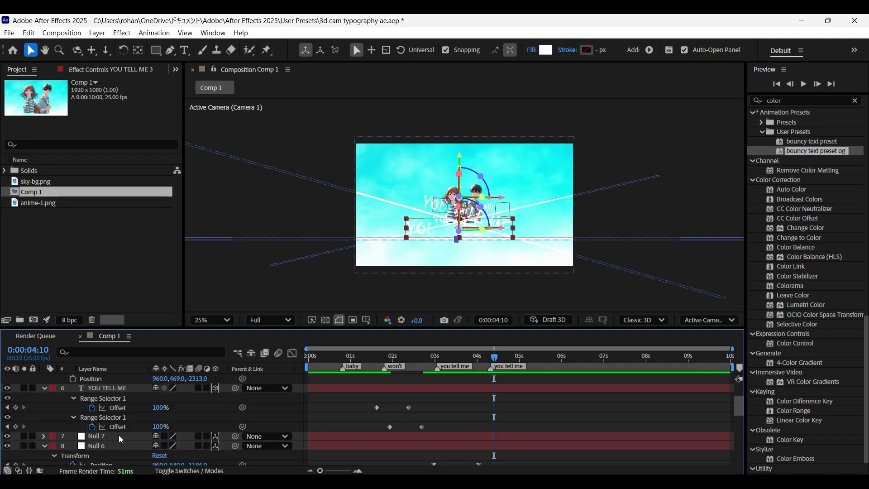
pyautogui.click(124, 445)
pyautogui.scroll(-3, 61, 437)
pyautogui.click(7, 437)
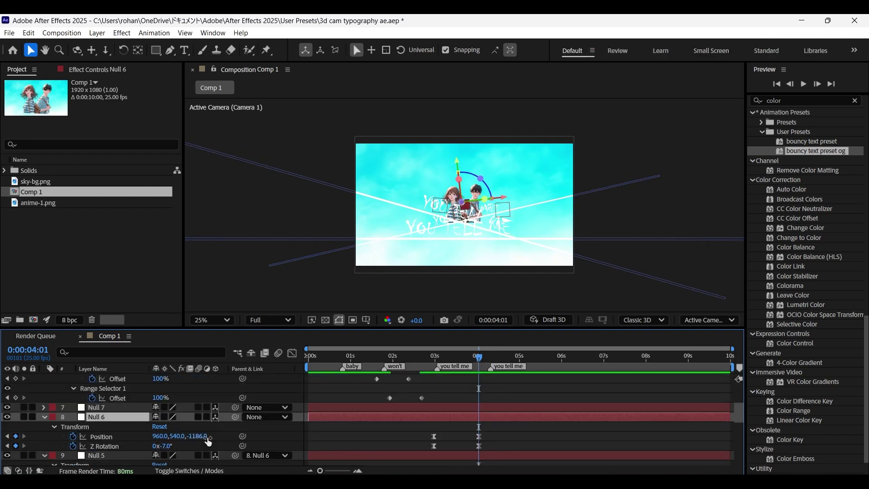
pyautogui.moveTo(208, 442); pyautogui.dragTo(474, 450)
pyautogui.click(431, 358)
pyautogui.press('space')
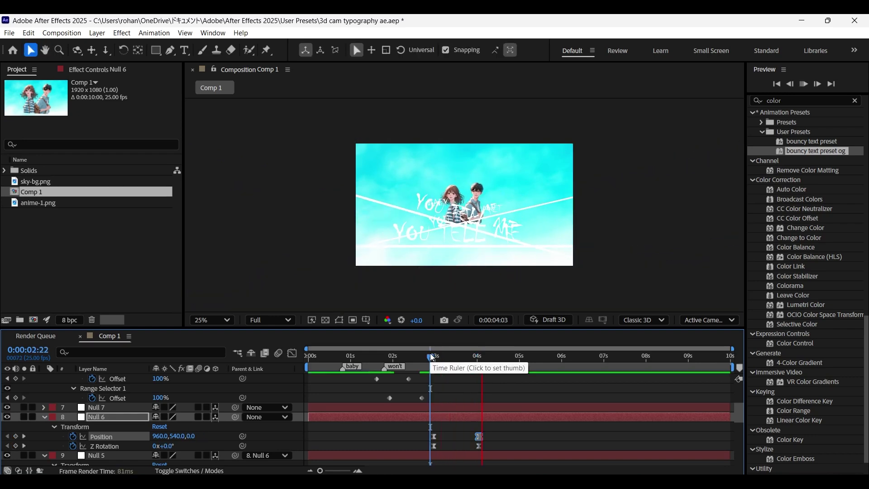
pyautogui.press('space')
pyautogui.moveTo(392, 357); pyautogui.dragTo(349, 357)
pyautogui.press('space')
pyautogui.press('space')
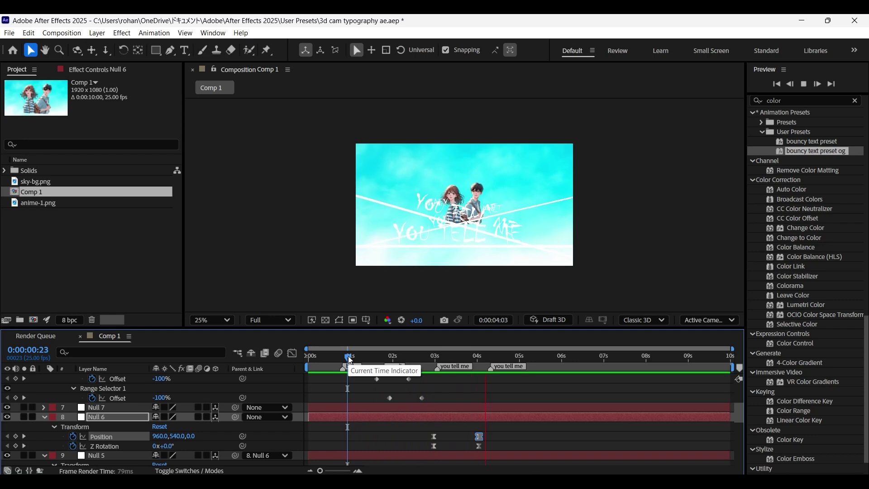
pyautogui.press('space')
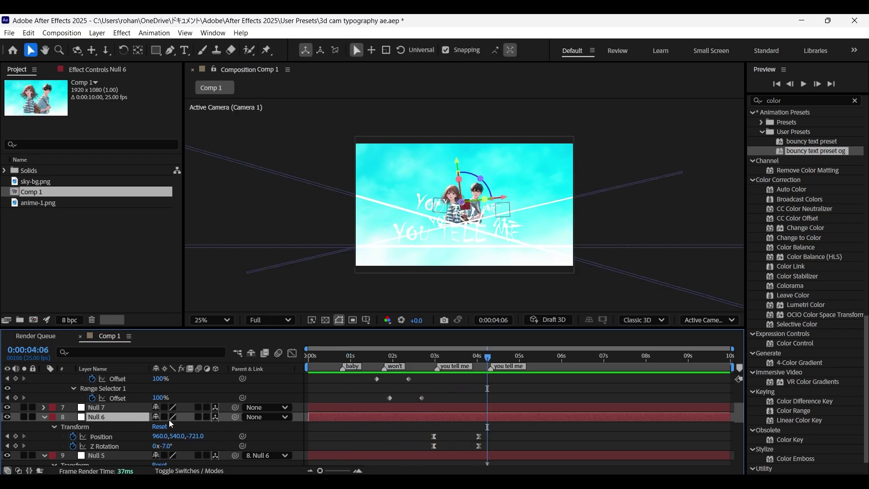
# - Parent Null 6 to Null 7 and keyframe Null 7's Position and Z Rotation at about 0:00:03:14
pyautogui.moveTo(236, 418); pyautogui.dragTo(113, 410)
pyautogui.click(113, 410)
pyautogui.press('p')
pyautogui.moveTo(487, 357); pyautogui.dragTo(518, 357)
pyautogui.click(72, 418)
pyautogui.click(122, 407)
pyautogui.hotkey('shift', 'r')
pyautogui.click(73, 455)
pyautogui.click(98, 408)
pyautogui.press('u')
# - At 0:00:04:24, set Null 7's Position to 909, 462, 3955 and add a Z Rotation keyframe at 0°
pyautogui.moveTo(193, 427); pyautogui.dragTo(221, 427)
pyautogui.moveTo(156, 427); pyautogui.dragTo(133, 427)
pyautogui.moveTo(177, 427); pyautogui.dragTo(141, 428)
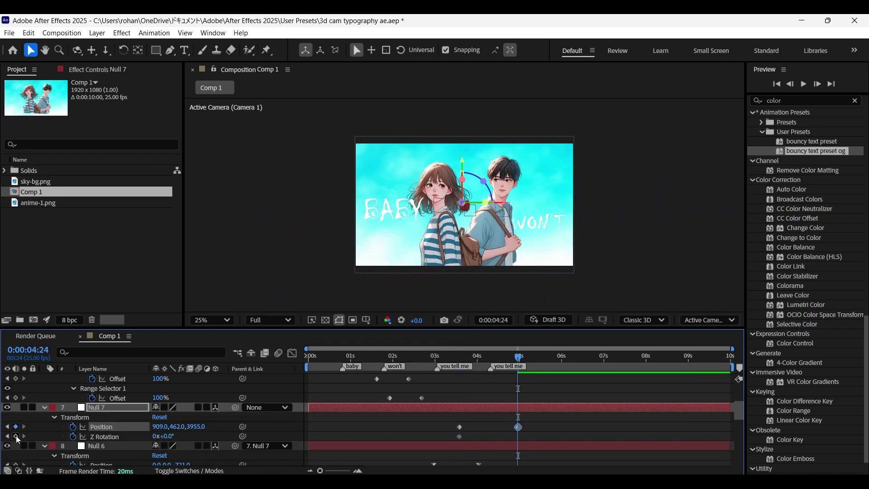
pyautogui.click(16, 436)
# - Add a middle Z Rotation keyframe to Null 7 at 0:00:04:06, ease its keyframes and preview the camera pull-back
pyautogui.moveTo(503, 358); pyautogui.dragTo(488, 360)
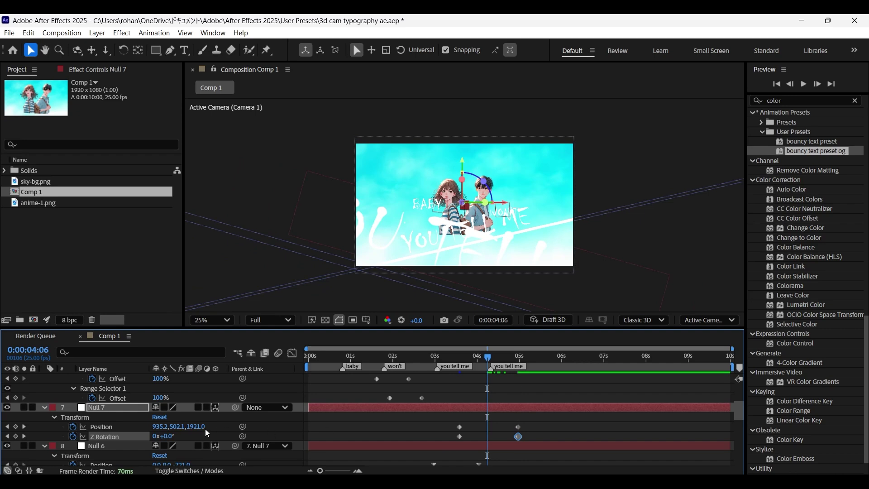
pyautogui.press('Return')
pyautogui.moveTo(520, 420); pyautogui.dragTo(434, 443)
pyautogui.moveTo(469, 358); pyautogui.dragTo(453, 357)
pyautogui.press('space')
# - Stretch Null 7's keyframes so the last ones land at about 0:00:06:03, and preview the animation from the start
pyautogui.moveTo(519, 428); pyautogui.dragTo(443, 440)
pyautogui.hotkey('ctrl', 'z')
pyautogui.moveTo(519, 431); pyautogui.dragTo(567, 431)
pyautogui.click(448, 357)
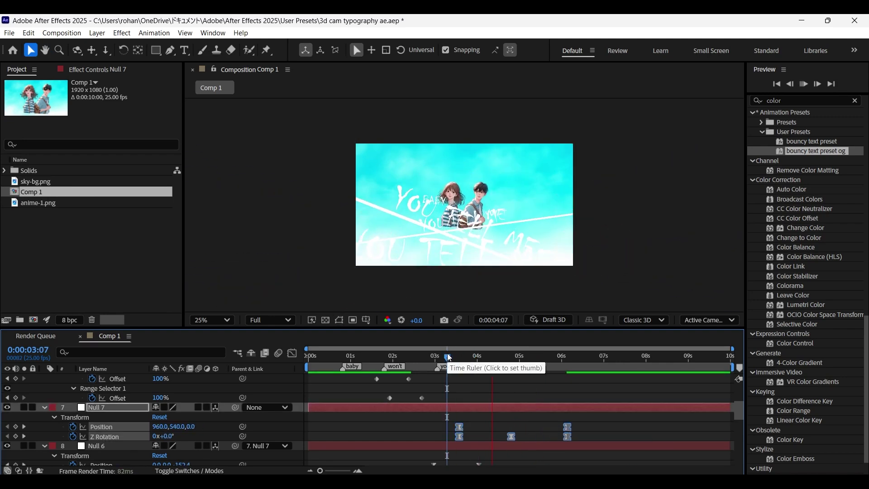
pyautogui.press('space')
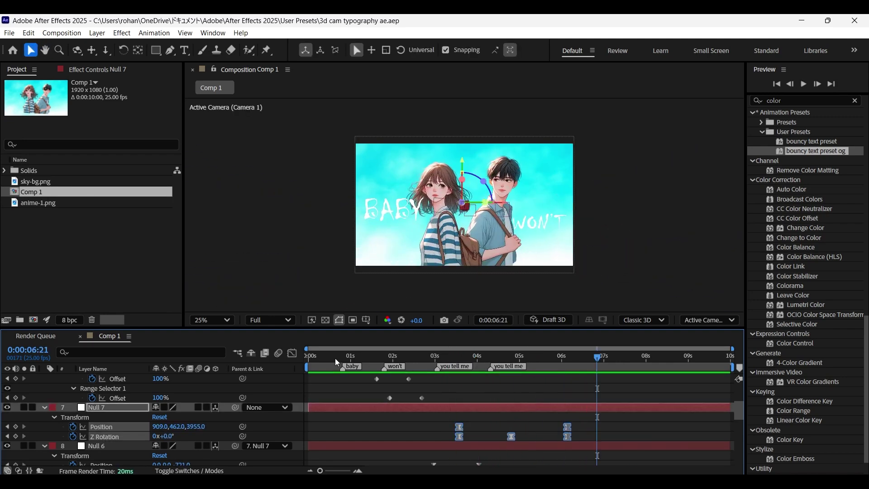
pyautogui.press('Home')
pyautogui.press('space')
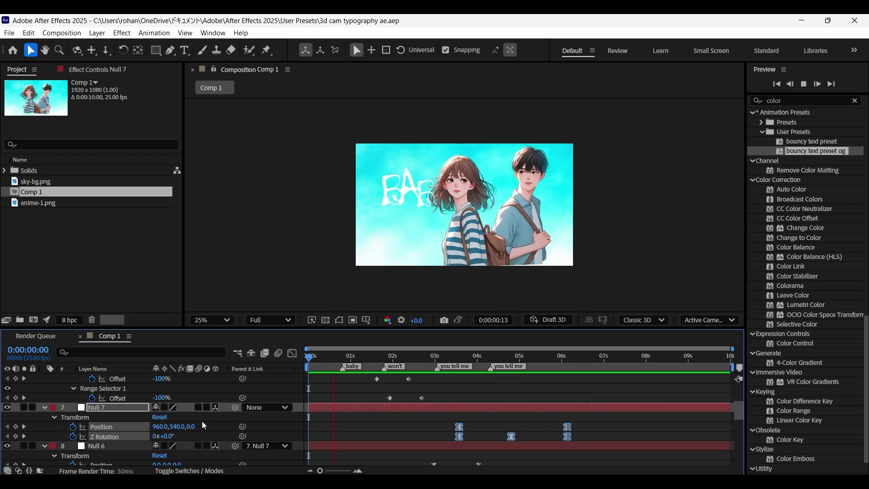